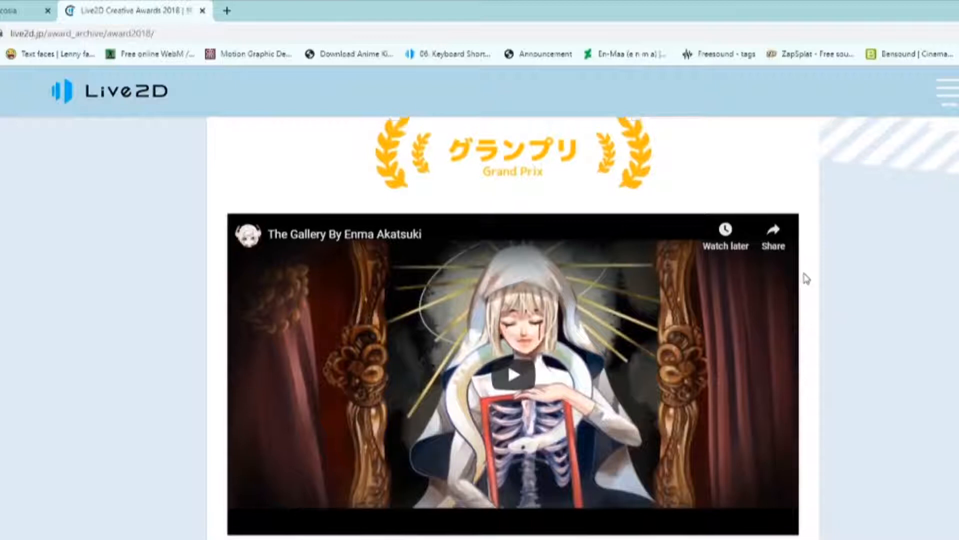
Preview the lantern scene's motion with Room Y, then vary the koala model's Angle Y and EyeL Open parameters.
scroll(805, 279, down, 1)
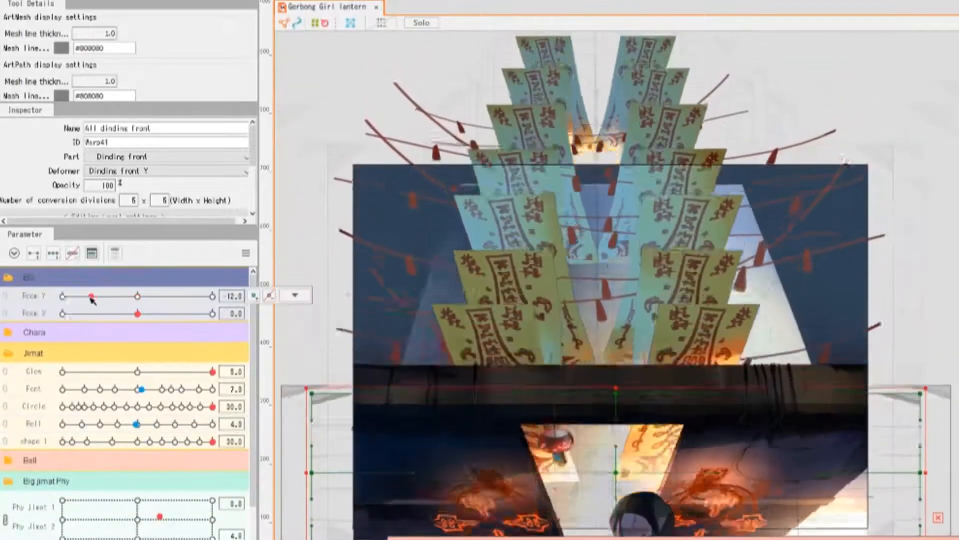
drag(91, 296, 22, 287)
scroll(115, 428, down, 2)
drag(128, 433, 77, 457)
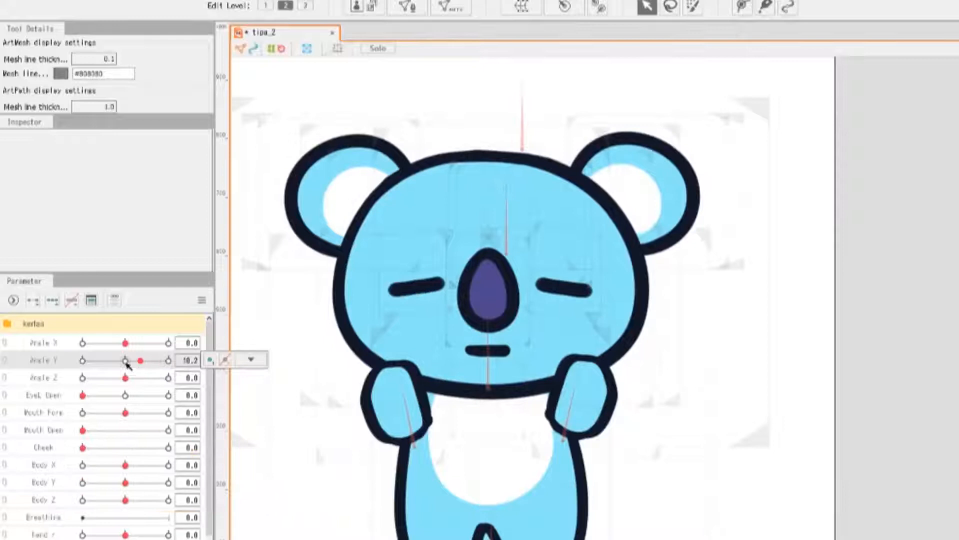
drag(127, 366, 157, 383)
drag(83, 395, 168, 394)
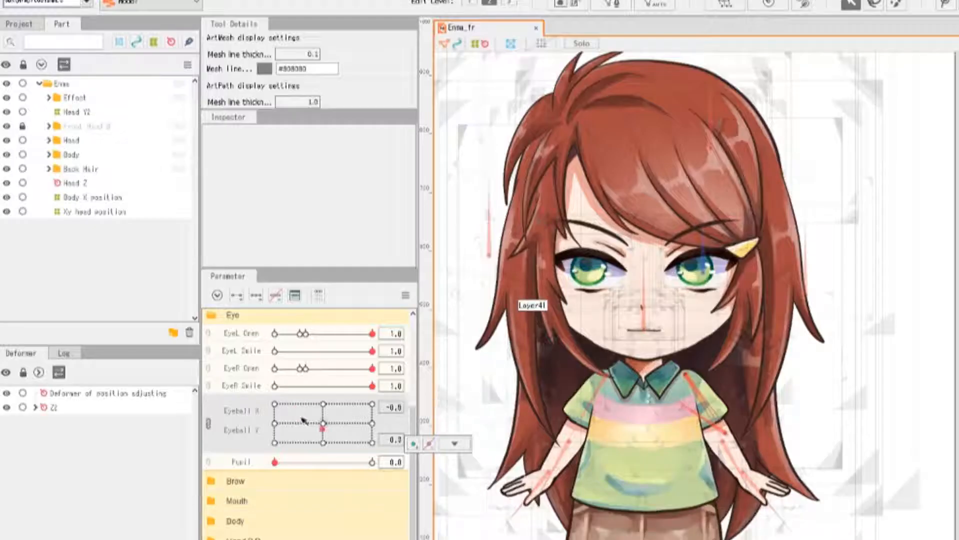
Preview the chibi girl's eyeball movement and open her mouth with Mouth Form at -1.0.
drag(303, 420, 403, 424)
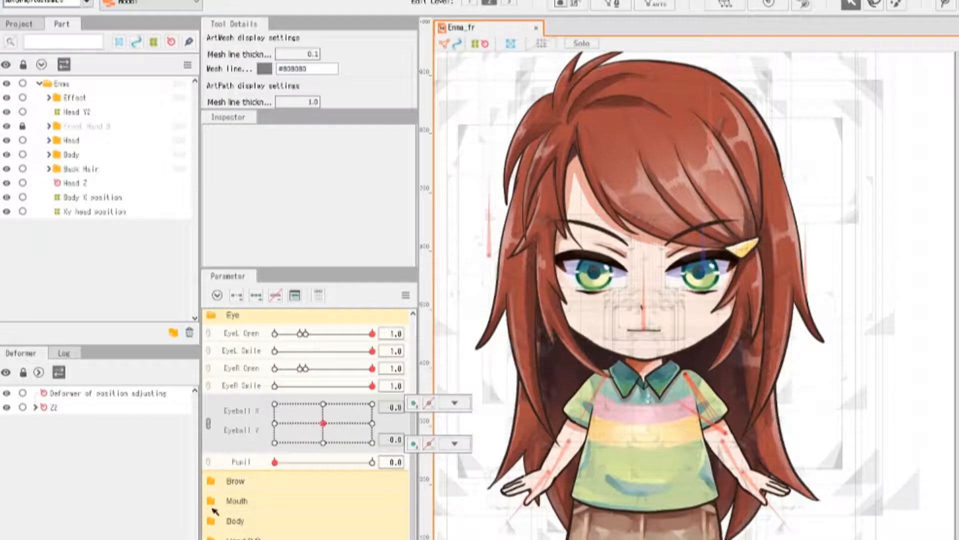
click(222, 501)
drag(318, 526, 283, 520)
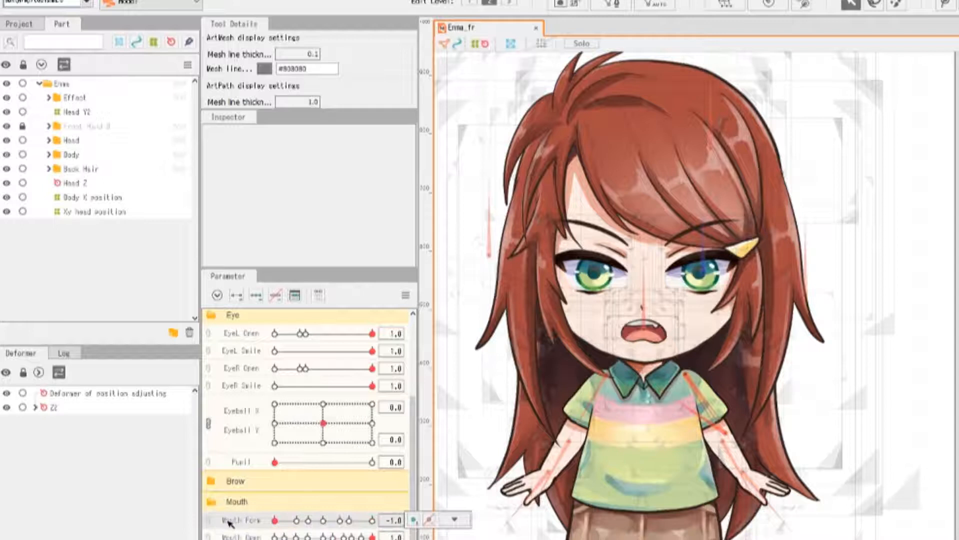
scroll(250, 520, down, 2)
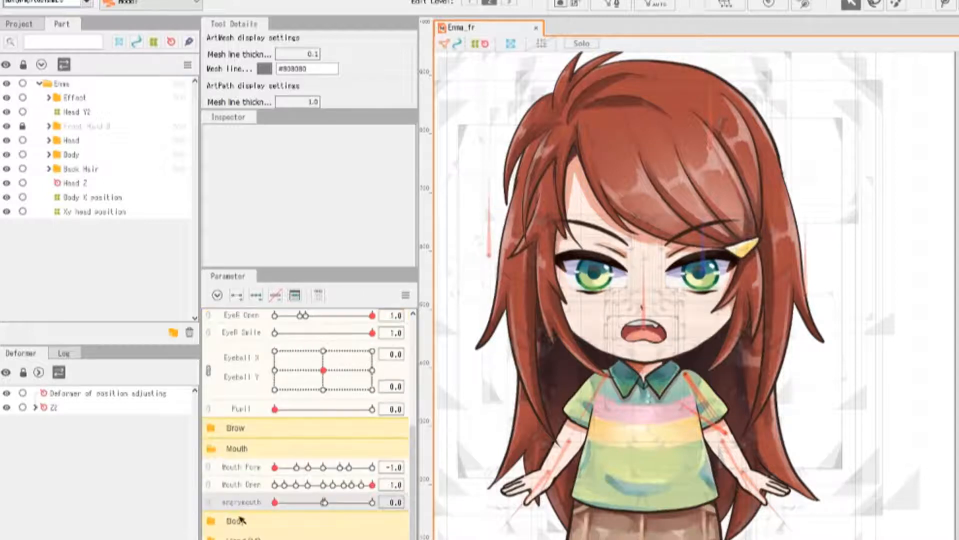
scroll(254, 513, down, 2)
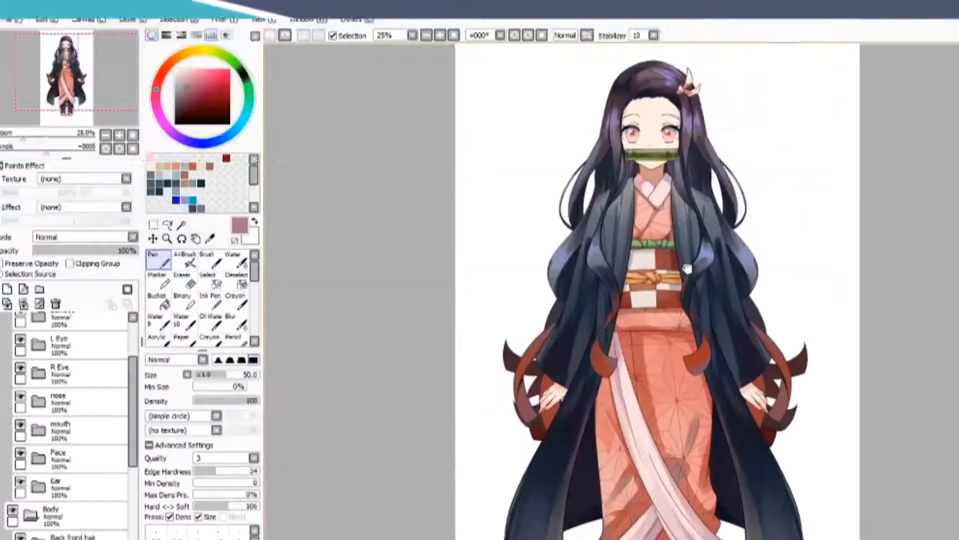
In PaintTool SAI, start saving the Nezuko canvas into the inner Nezuko folder with Photoshop PSD (*.psd) as the file type.
click(15, 21)
click(36, 114)
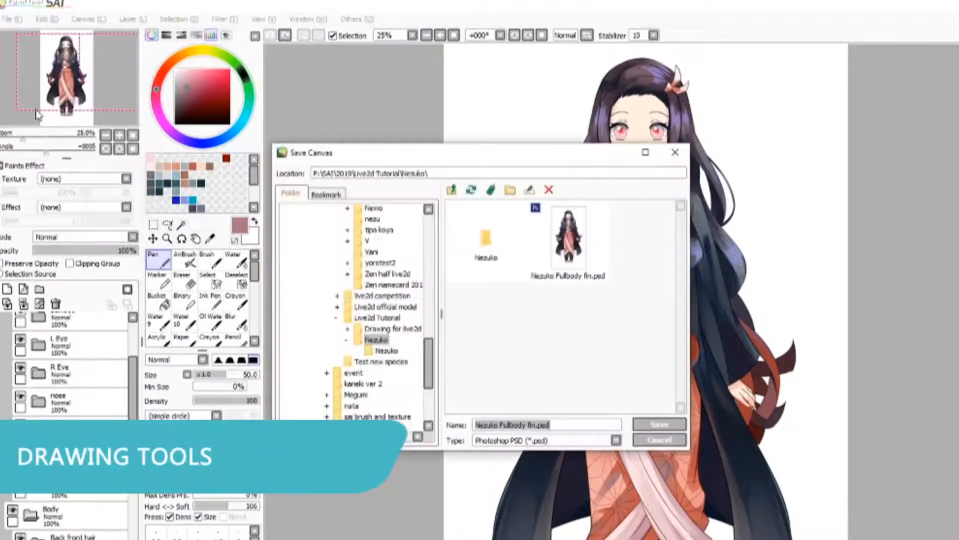
double_click(483, 249)
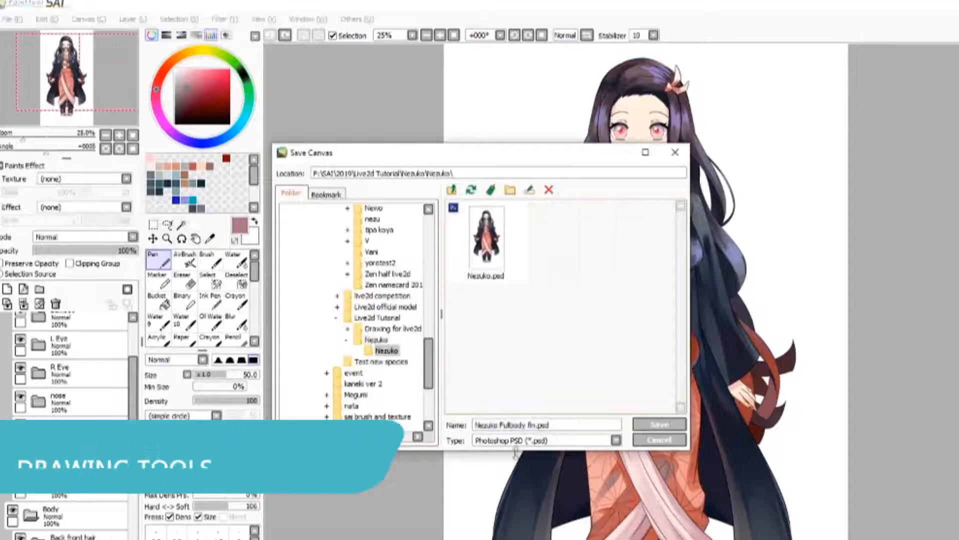
click(544, 442)
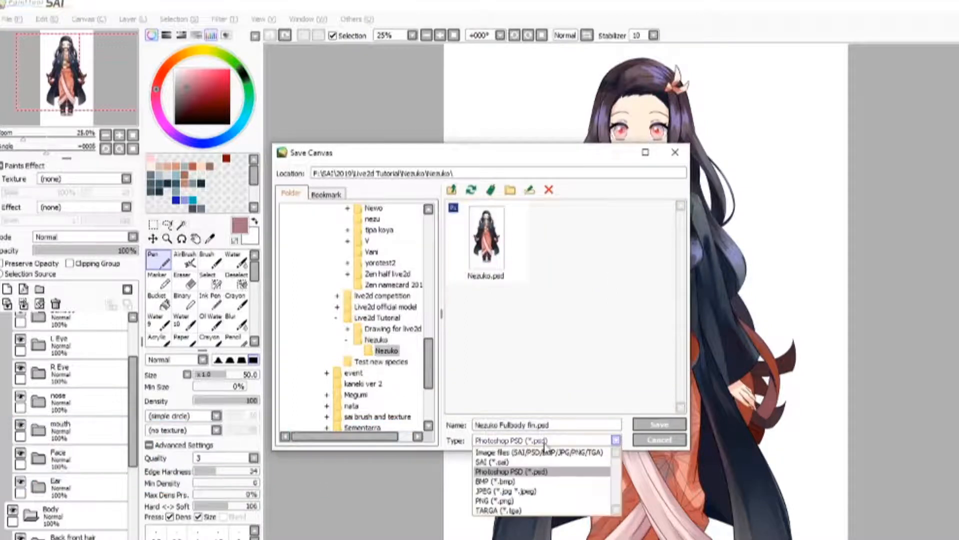
click(520, 471)
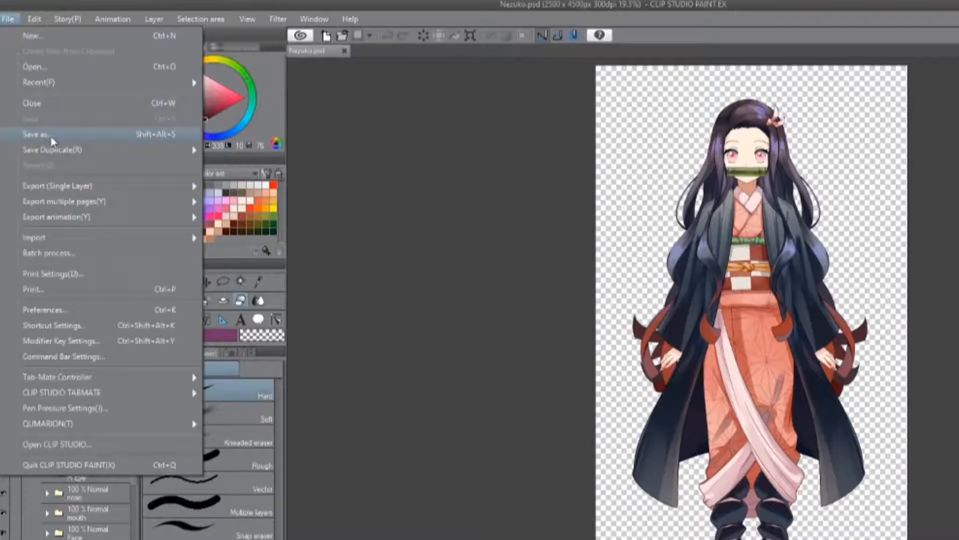
In CLIP STUDIO PAINT, start saving Nezuko under a chosen format and pick Photoshop Document as the file type.
click(52, 141)
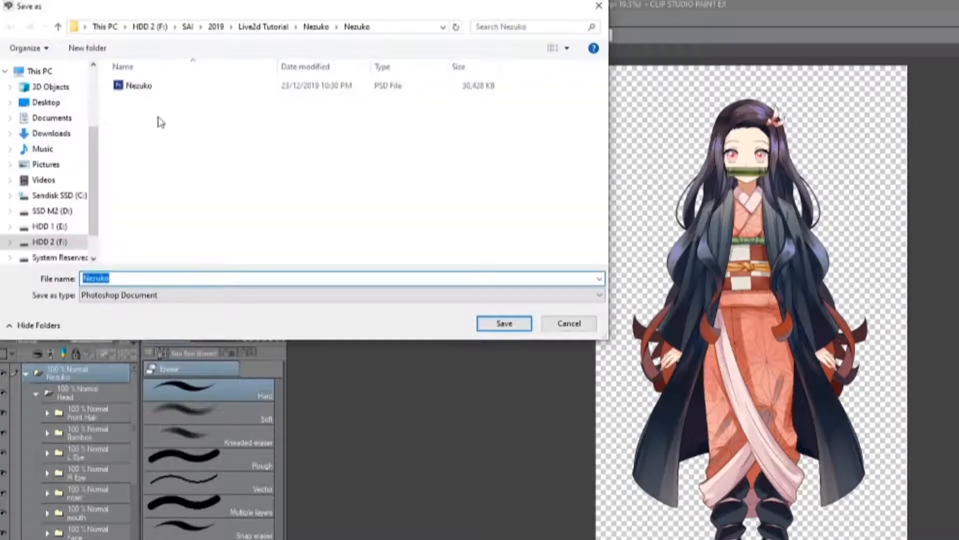
click(171, 300)
click(132, 385)
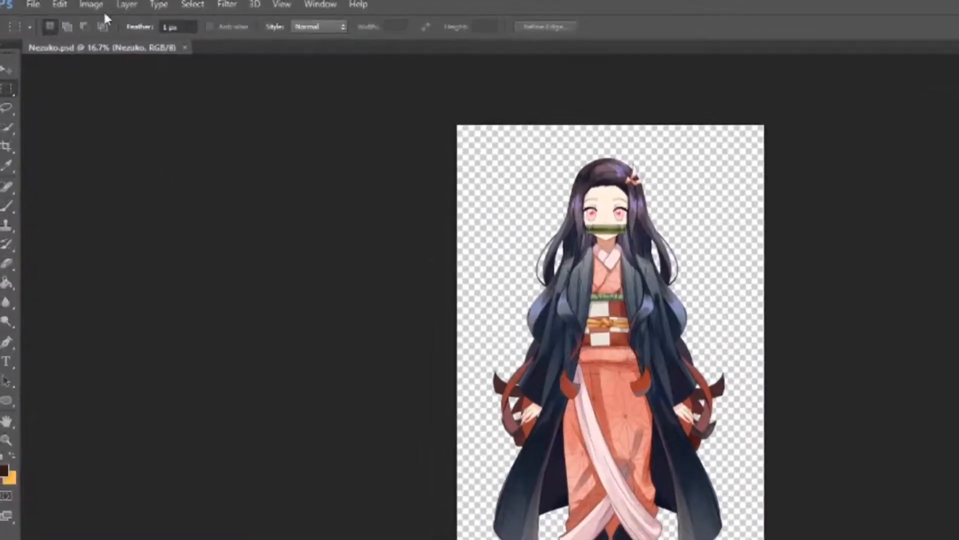
In Photoshop, set the colour depth of Nezuko.psd to 8 Bits/Channel.
click(78, 4)
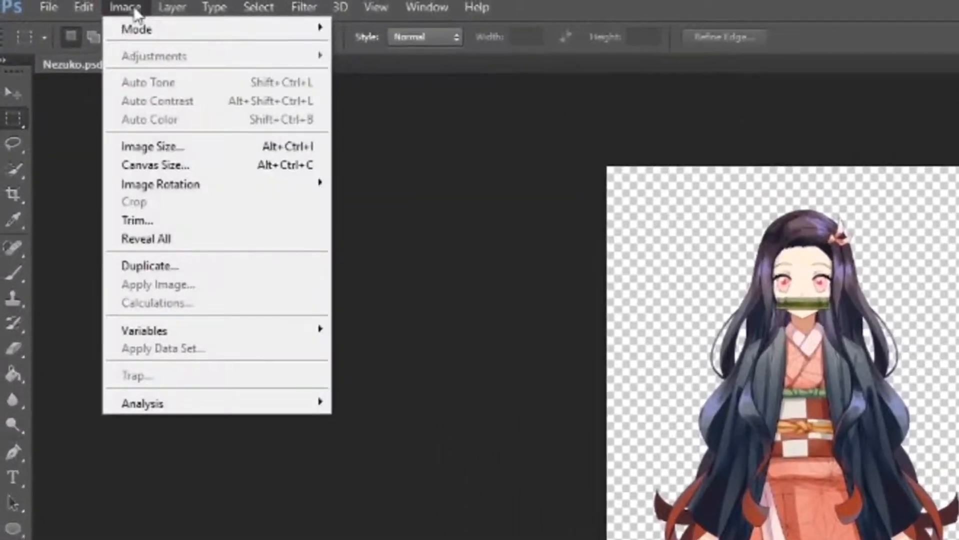
mouse_move(91, 20)
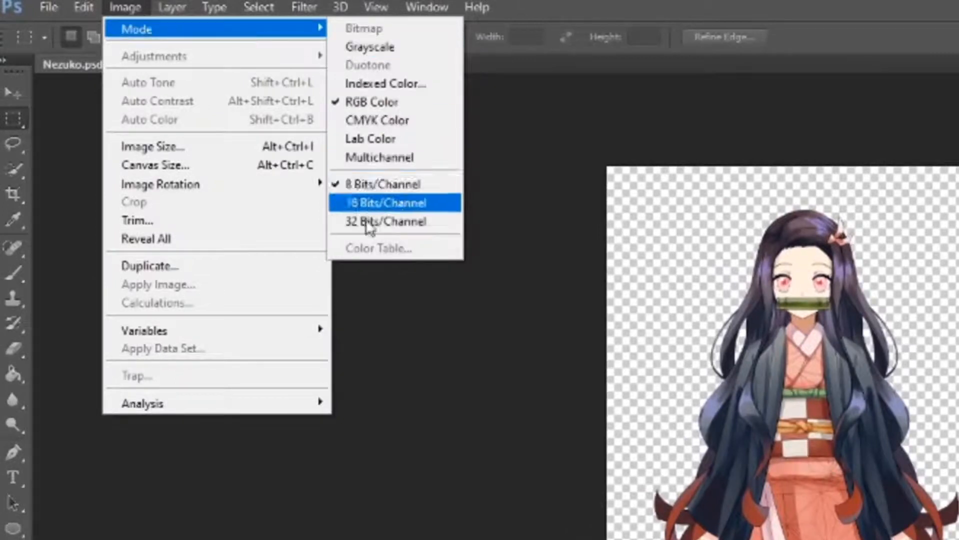
click(387, 183)
drag(680, 220, 935, 452)
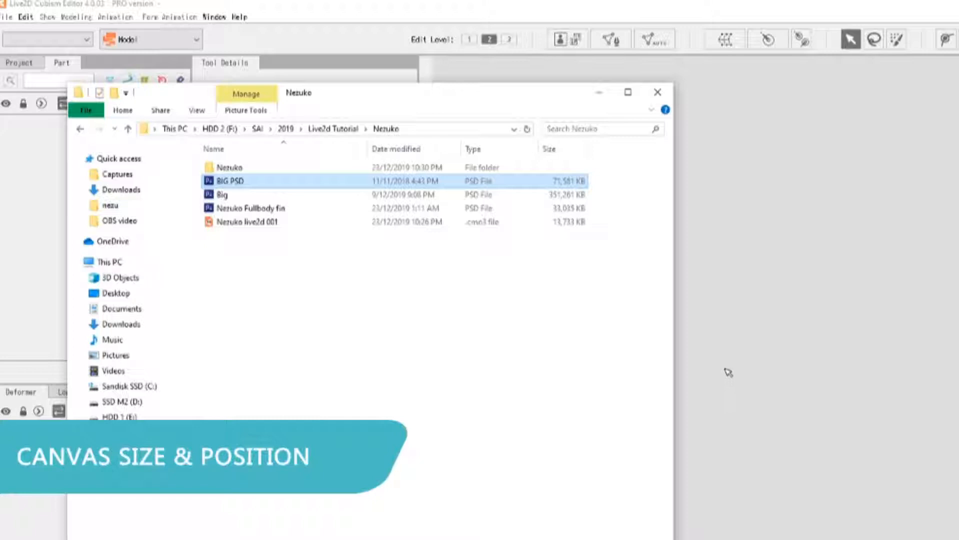
Import BIG PSD into Live2D Cubism Editor at the 1/8 preview resolution, and look up the model image's display quality setting.
drag(220, 186, 796, 245)
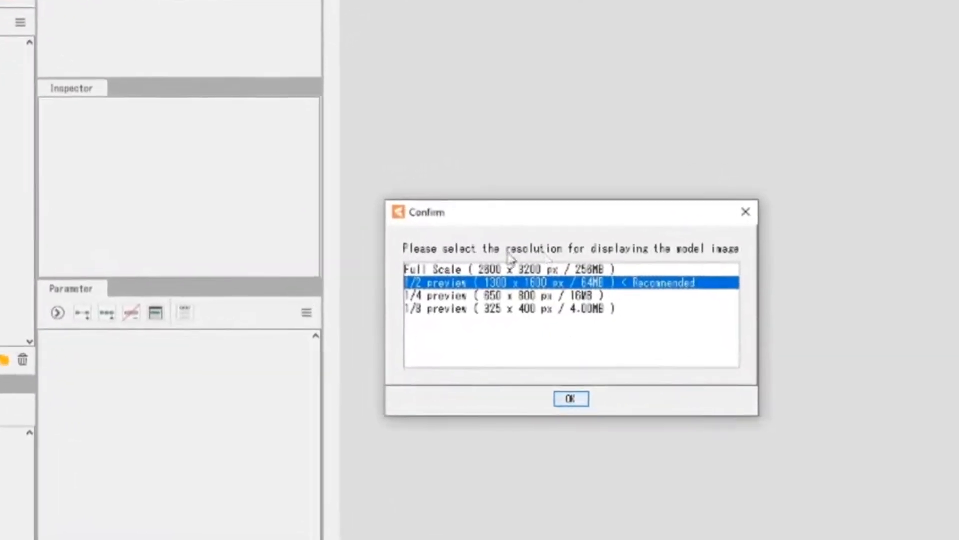
click(381, 245)
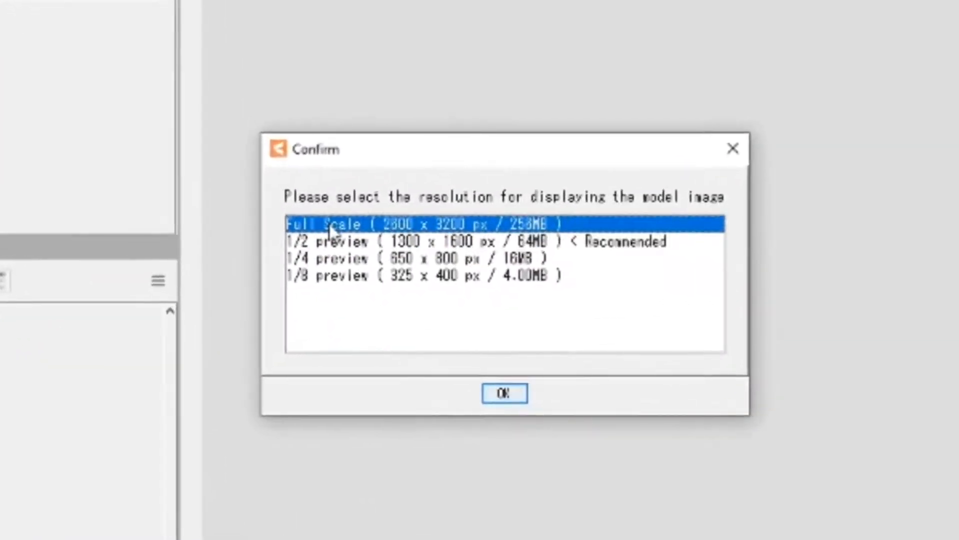
click(381, 259)
click(330, 258)
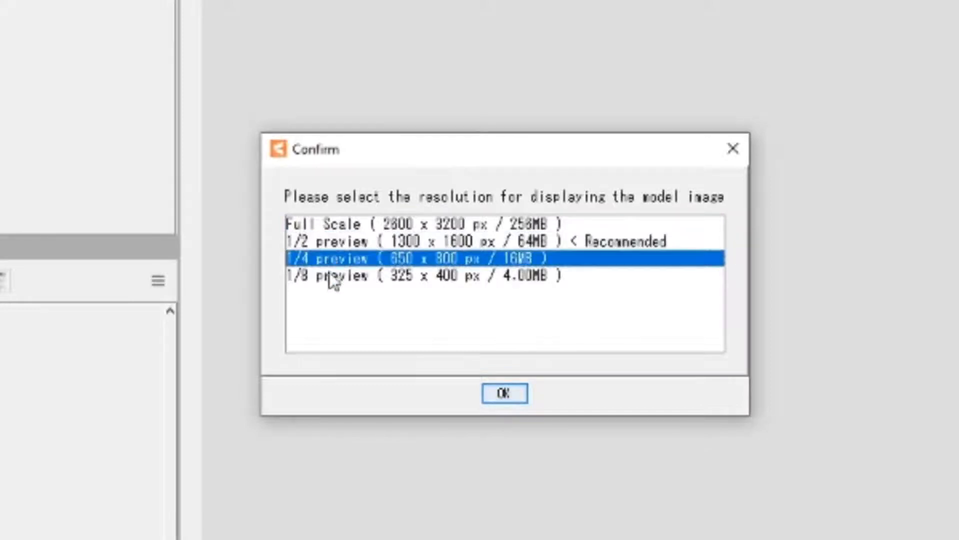
click(330, 276)
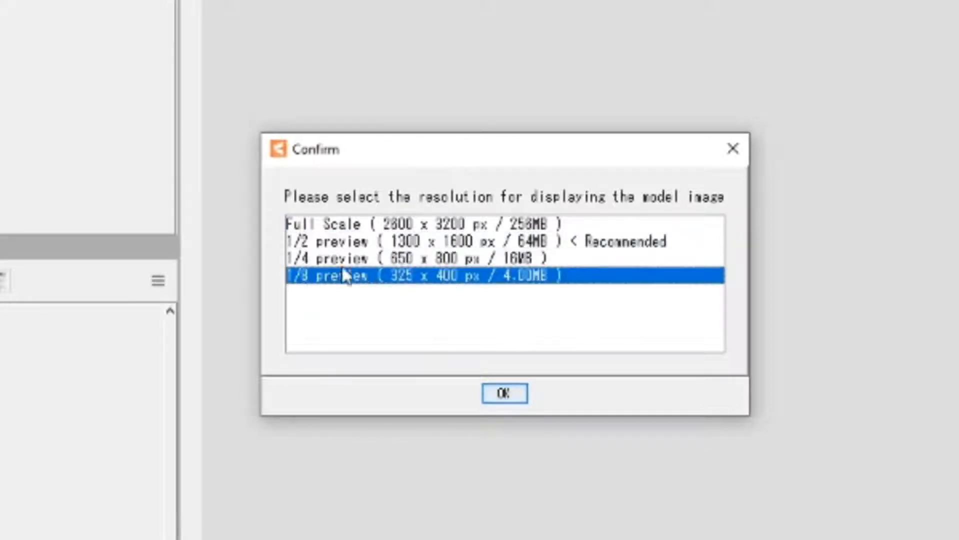
click(345, 259)
click(342, 278)
click(503, 393)
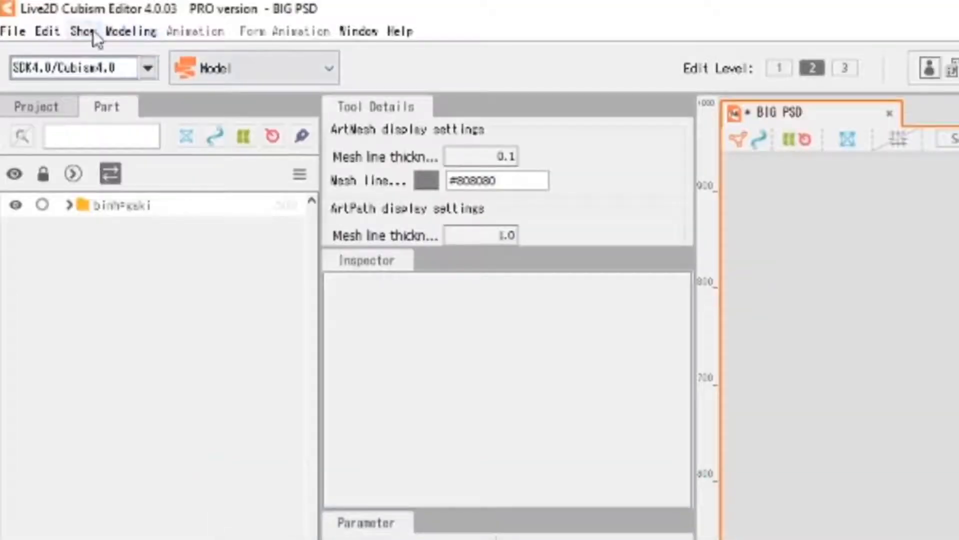
click(92, 34)
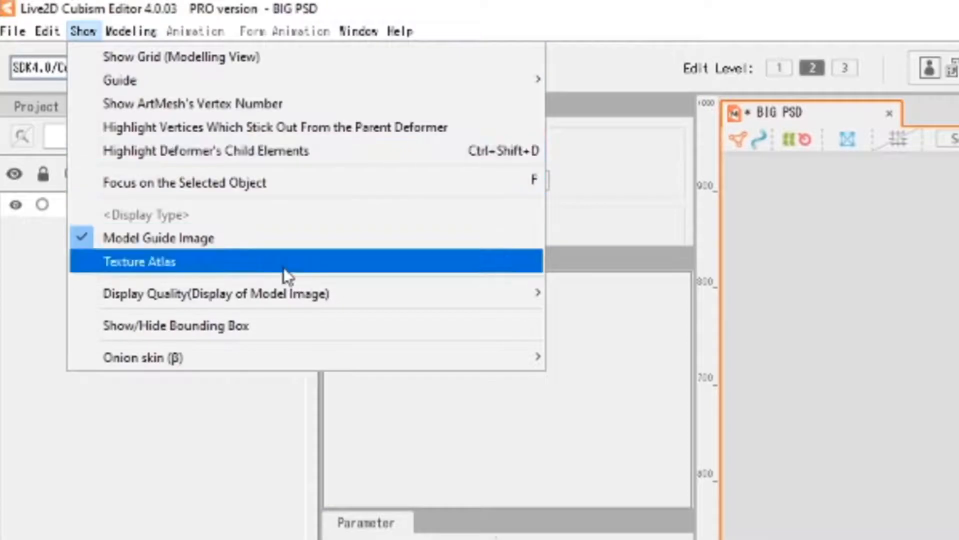
mouse_move(251, 290)
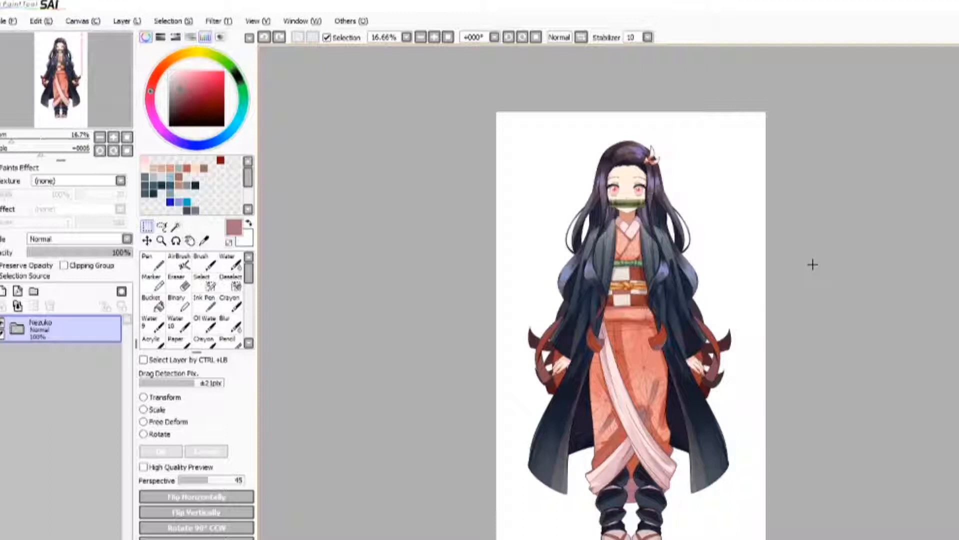
scroll(687, 222, up, 1)
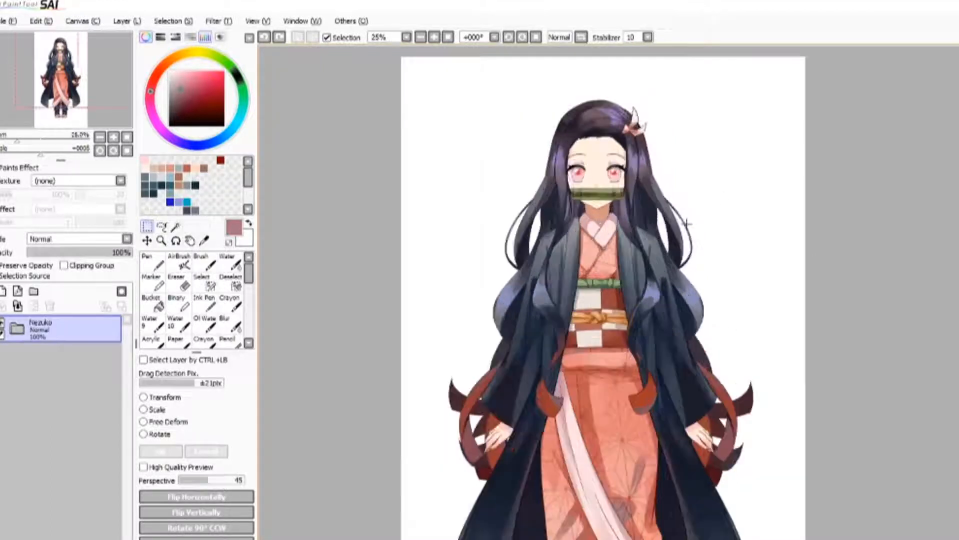
drag(567, 363, 637, 332)
scroll(635, 330, down, 1)
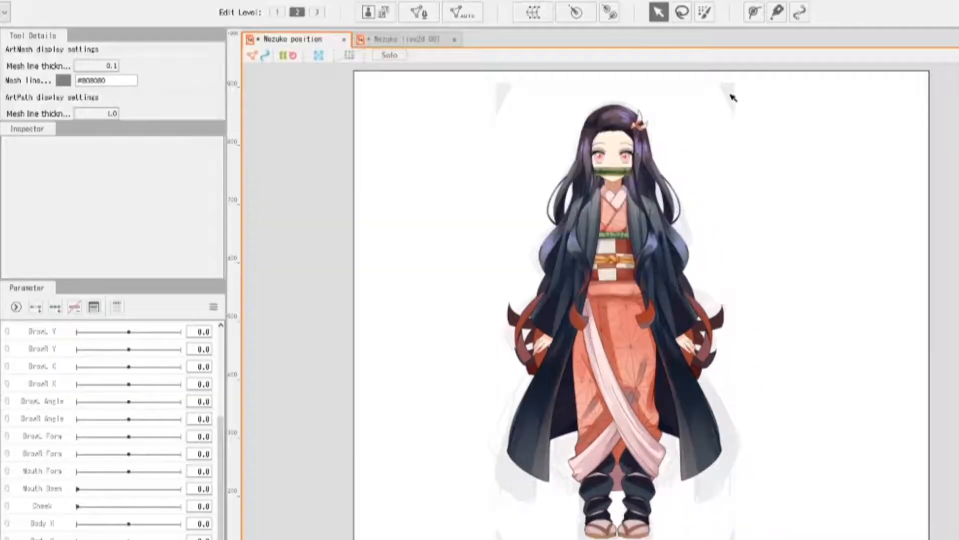
In Live2D Cubism Editor, move the character's warp deformer to the canvas's right edge and start exporting the model as a moc3 file.
click(730, 92)
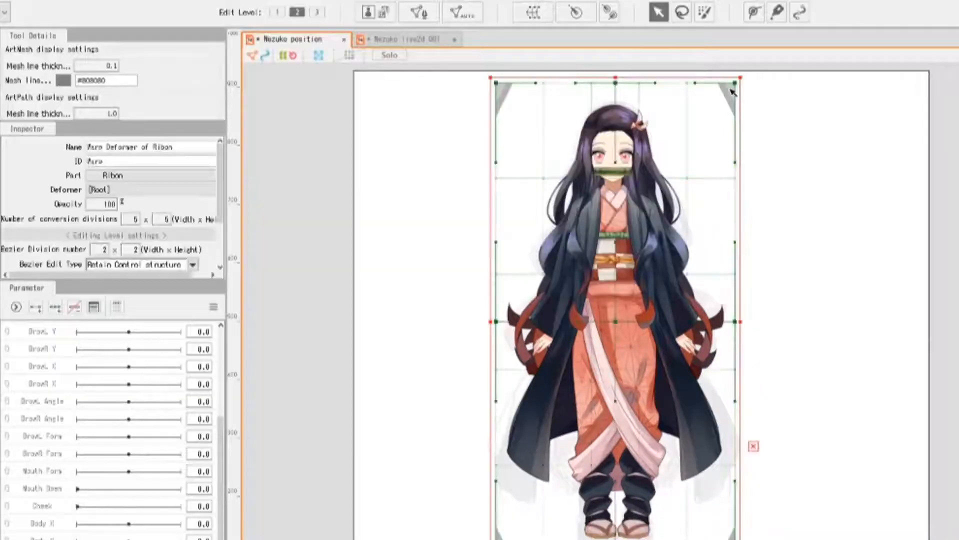
drag(614, 329, 818, 320)
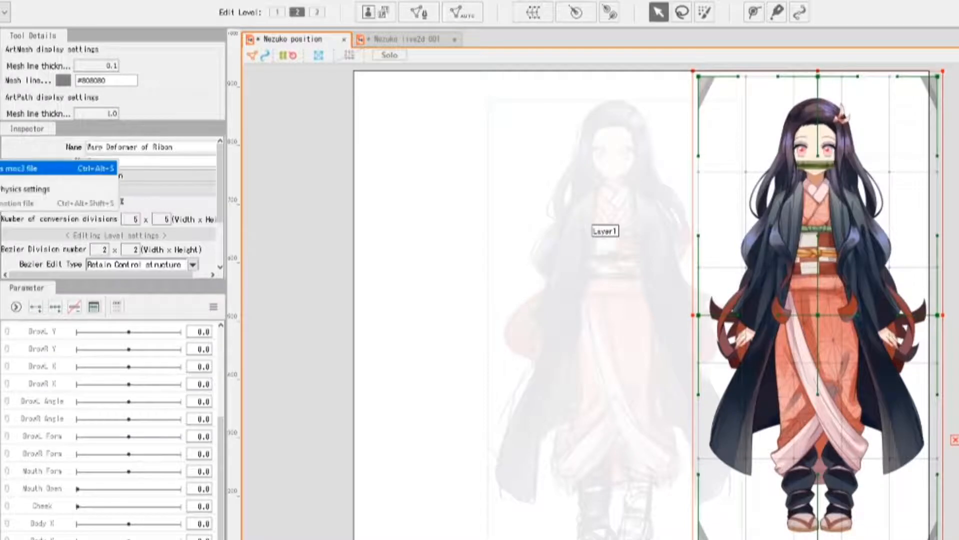
click(50, 168)
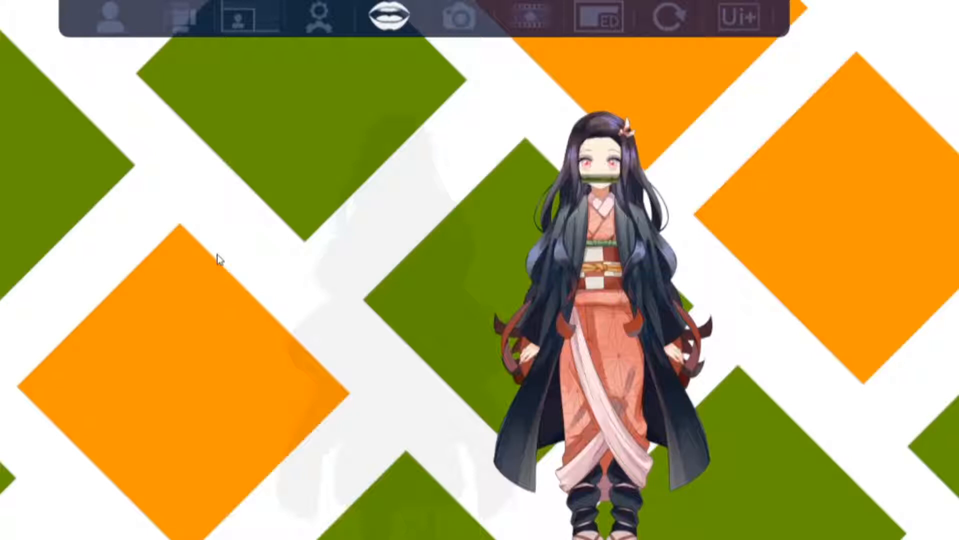
In the avatar viewer, examine how the off-centre Nezuko model behaves when it is scaled and moved around.
scroll(598, 240, down, 3)
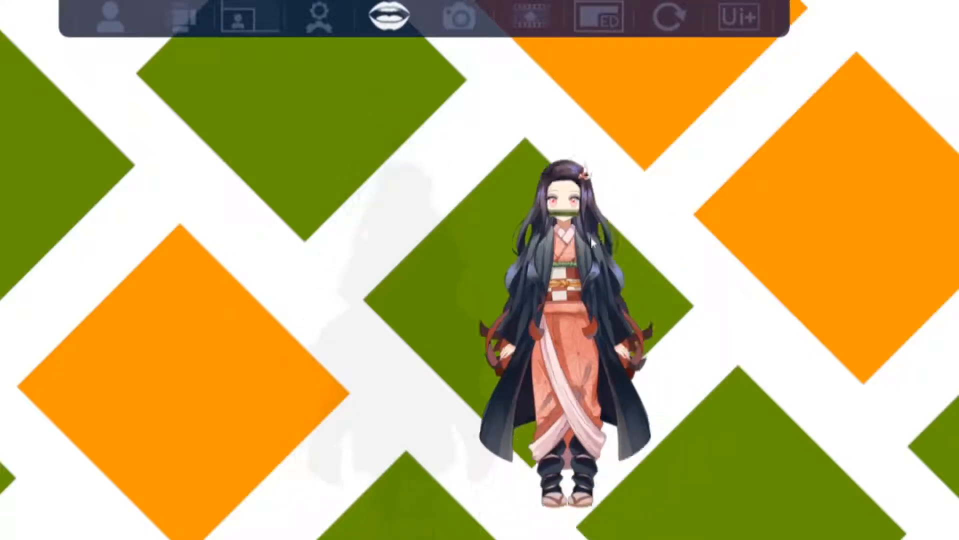
scroll(597, 240, up, 6)
drag(597, 240, 435, 285)
scroll(416, 278, down, 3)
scroll(276, 302, up, 6)
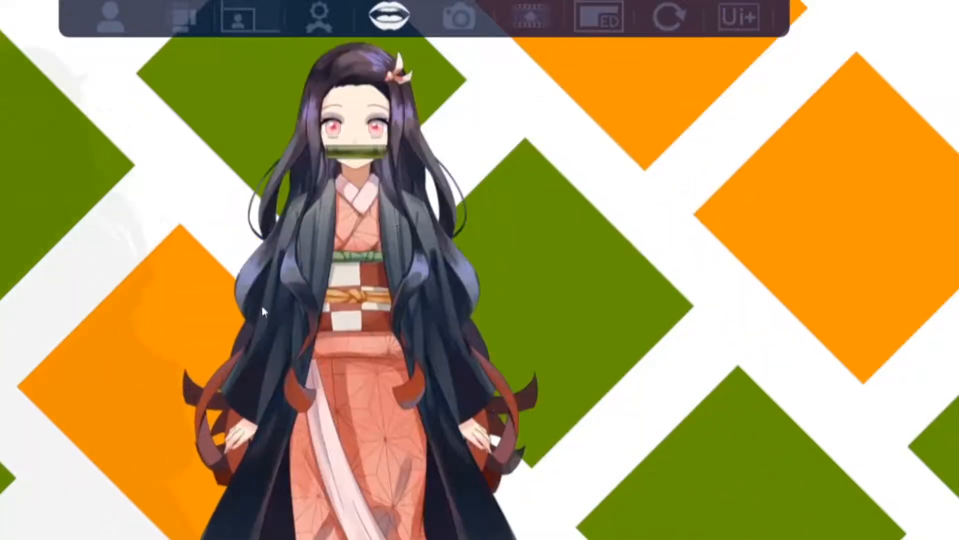
drag(576, 176, 472, 410)
scroll(471, 393, down, 5)
scroll(376, 425, down, 3)
drag(215, 521, 372, 273)
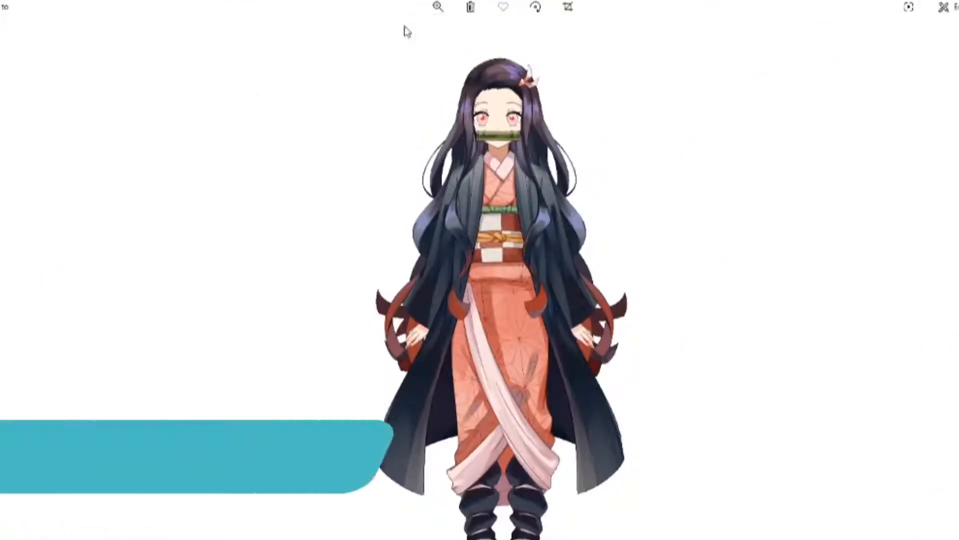
drag(404, 44, 395, 46)
drag(544, 171, 545, 469)
mouse_move(542, 215)
mouse_down()
mouse_move(538, 515)
mouse_move(556, 329)
mouse_move(554, 210)
mouse_up()
drag(544, 505, 540, 279)
click(439, 15)
drag(407, 46, 372, 47)
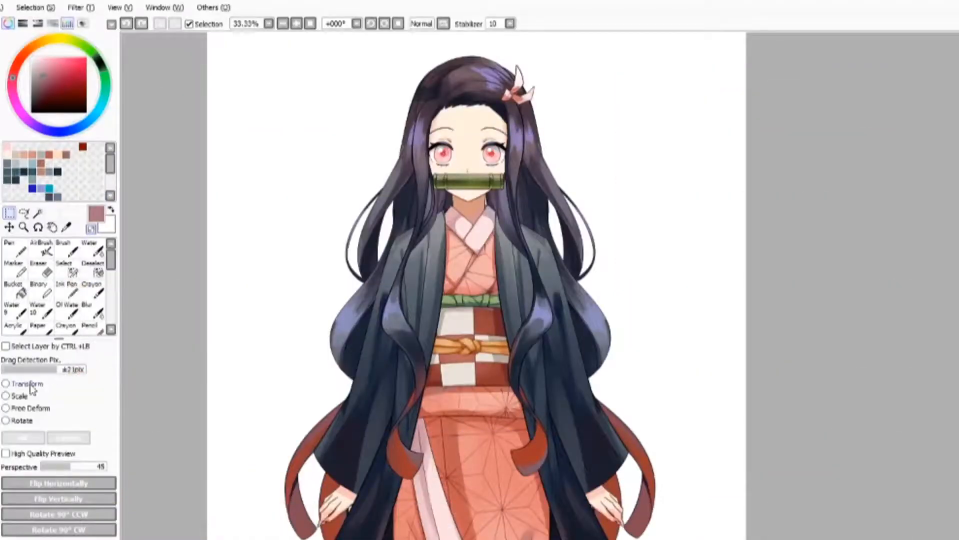
In PaintTool SAI, try to shift the long side hair outward from the body with Transform.
click(29, 385)
drag(663, 216, 639, 228)
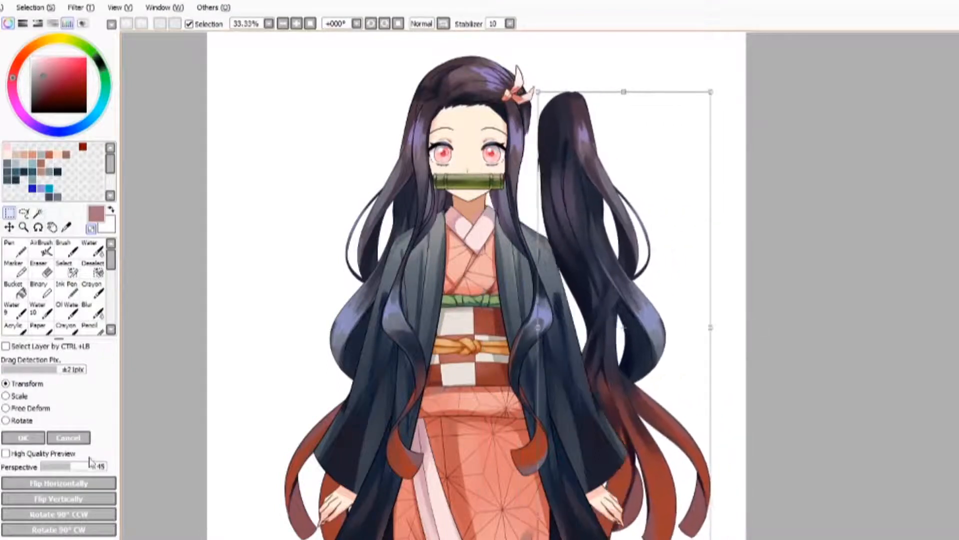
click(84, 437)
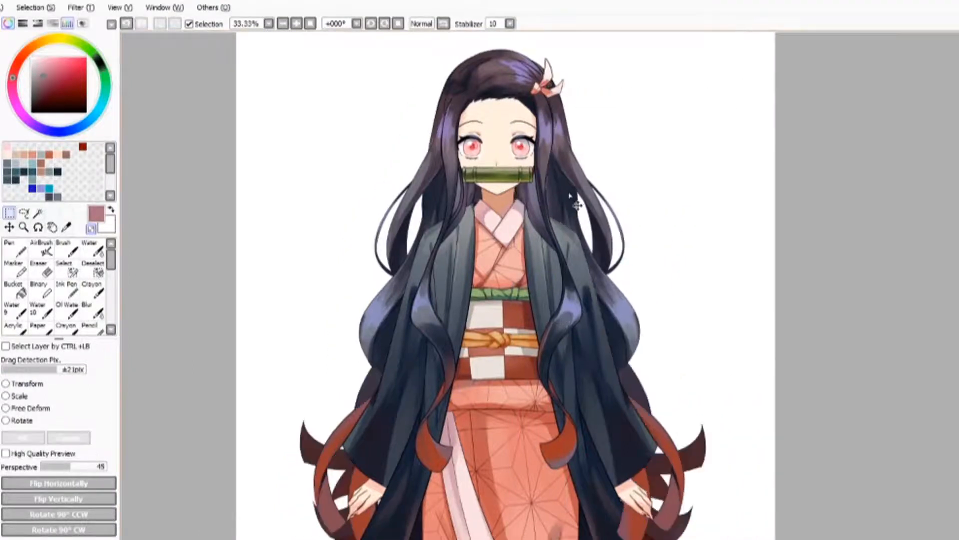
drag(577, 205, 681, 209)
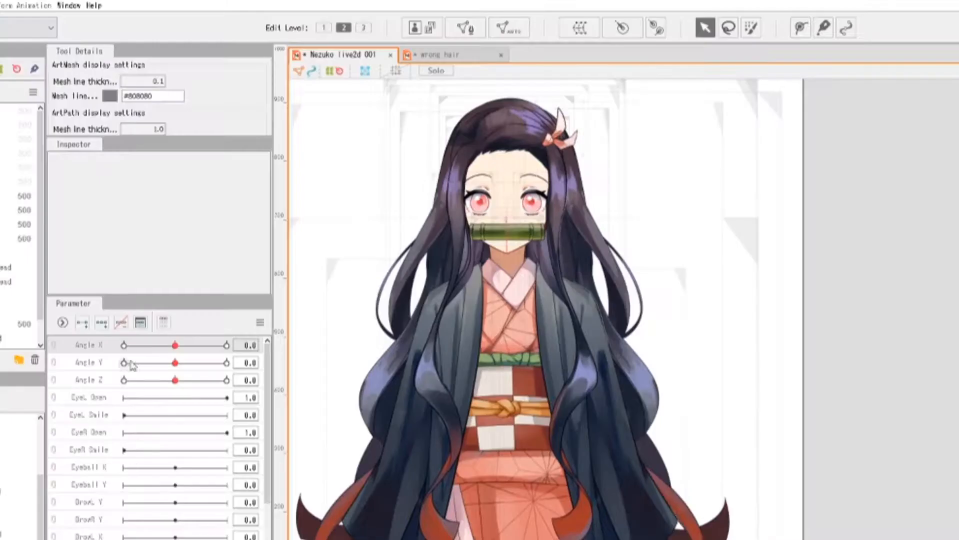
In Live2D Cubism Editor, swing the Nezuko model's head angle parameters to see how the hair moves.
drag(173, 348, 124, 374)
In PaintTool SAI, try to move the orange cord's line art and its colour layer away from the obi with Transform.
click(26, 384)
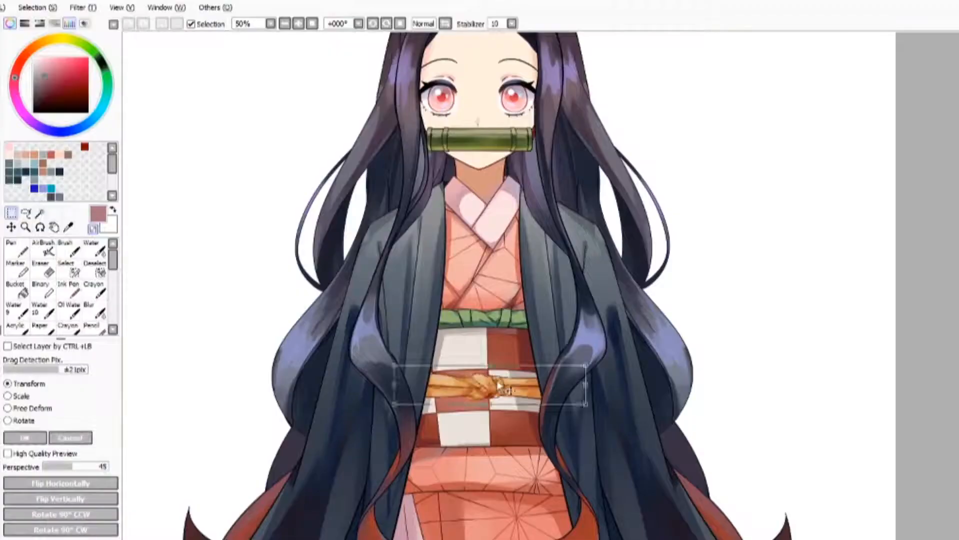
drag(477, 384, 739, 326)
click(31, 436)
click(27, 384)
drag(452, 386, 706, 393)
click(31, 437)
Try to move the obi's outline and the green sash's colour off the body as separate layers.
click(23, 384)
drag(447, 417, 215, 408)
click(30, 437)
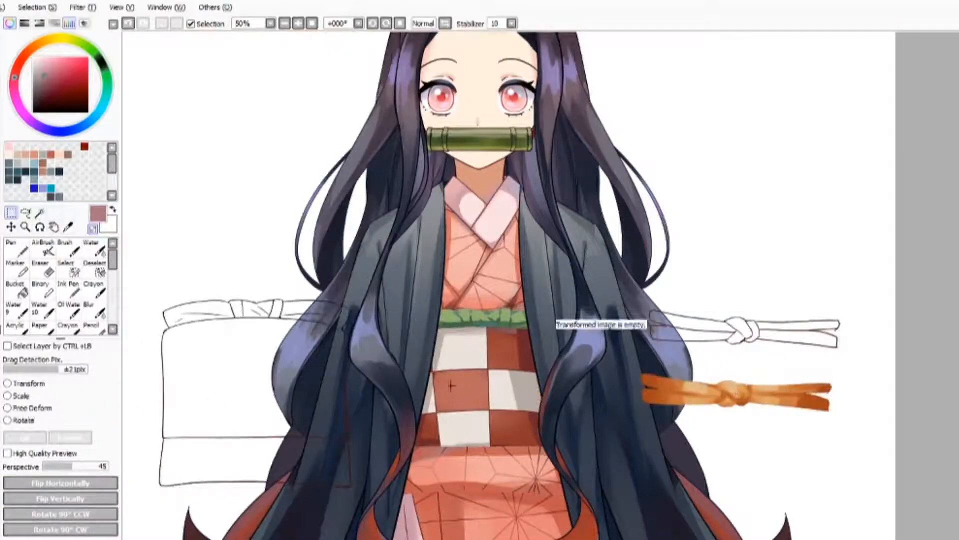
click(23, 384)
drag(470, 320, 645, 280)
click(31, 437)
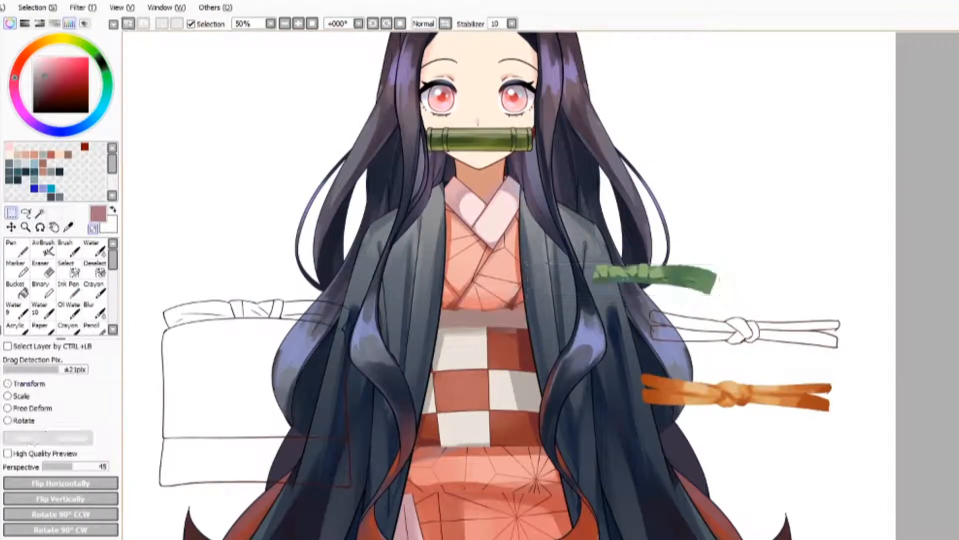
Try to shift the obi's remaining colour layer with Transform, and undo the moves of the separated obi layers.
click(24, 384)
drag(523, 377, 423, 352)
click(59, 438)
click(24, 384)
click(73, 441)
key(ctrl+z)
key(ctrl+z)
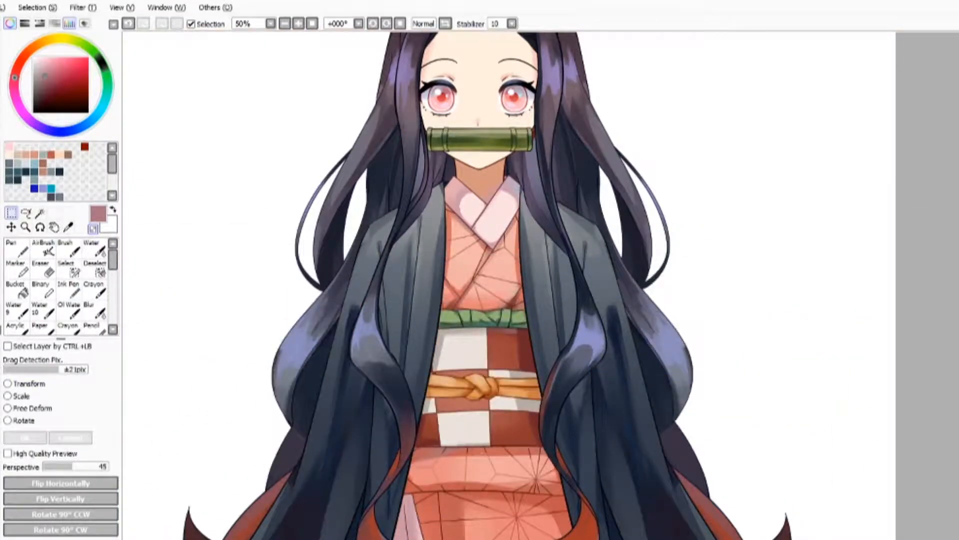
Try to move the whole obi, sash and cord together as one piece with Transform.
click(25, 384)
drag(490, 385, 504, 419)
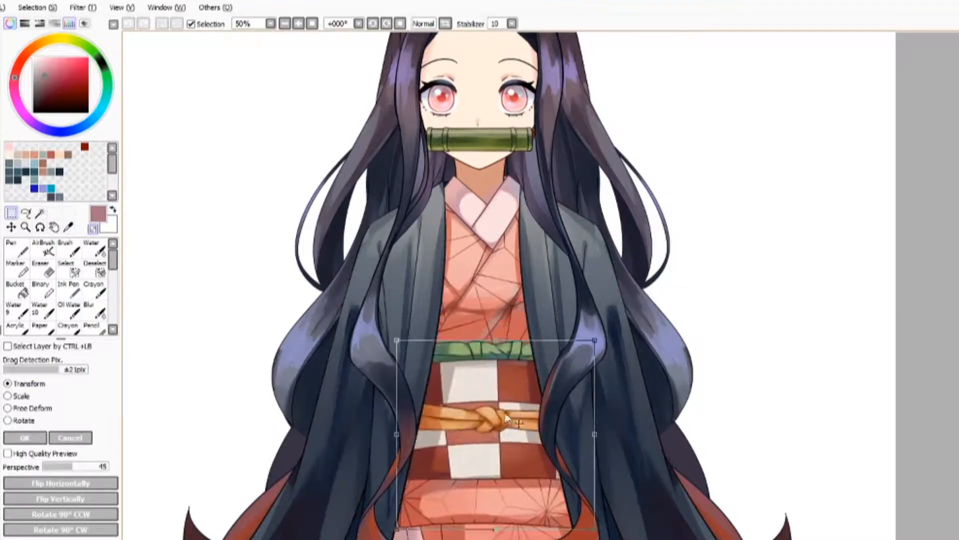
key(Return)
click(27, 384)
drag(480, 368, 540, 382)
click(90, 439)
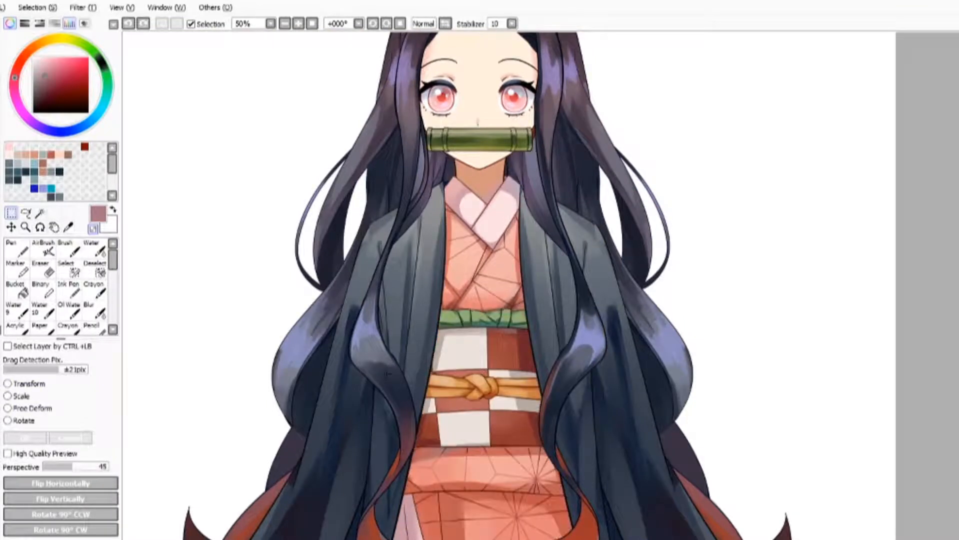
key(ctrl+t)
drag(480, 349, 545, 350)
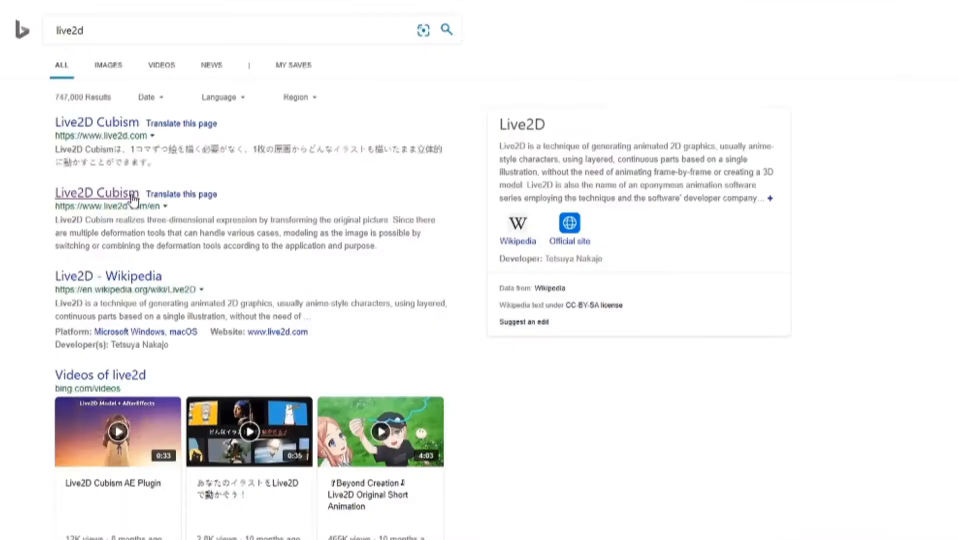
In the web browser, open the Live2D Cubism site's sample data download page and look through the sample models.
click(132, 199)
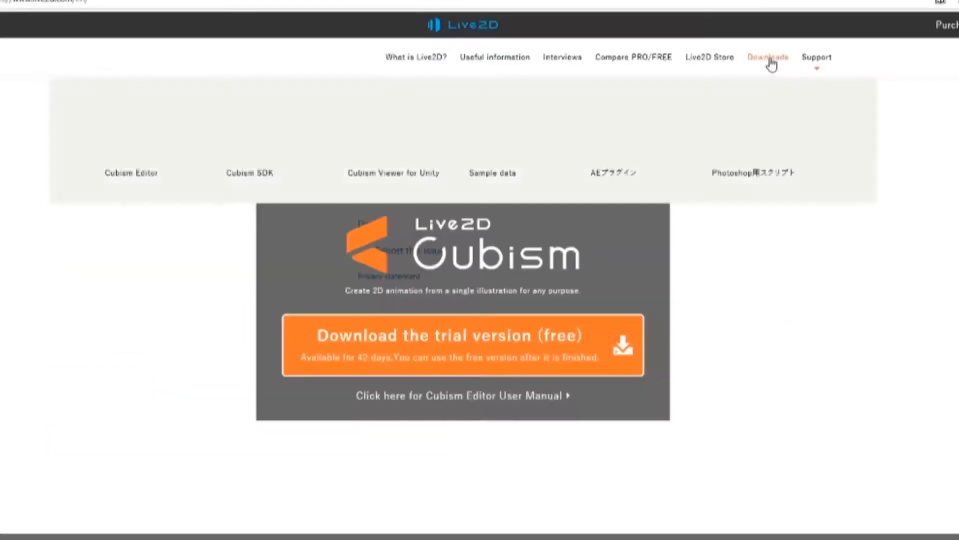
click(771, 64)
scroll(364, 317, down, 12)
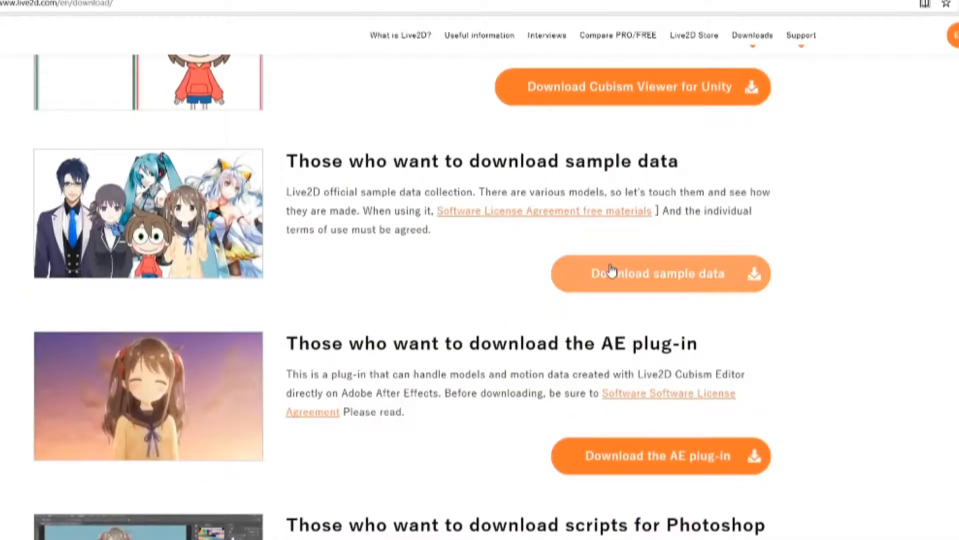
click(611, 272)
scroll(610, 267, down, 10)
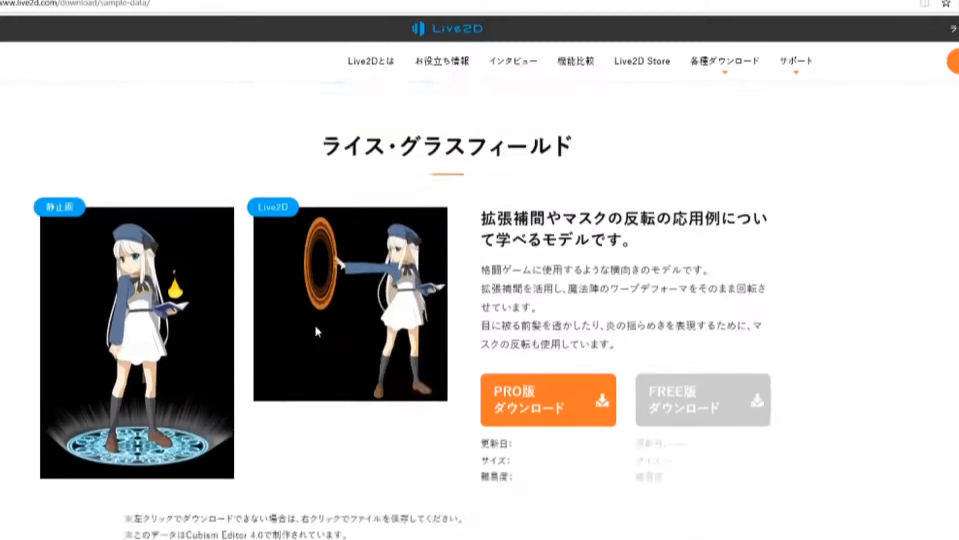
scroll(492, 321, down, 20)
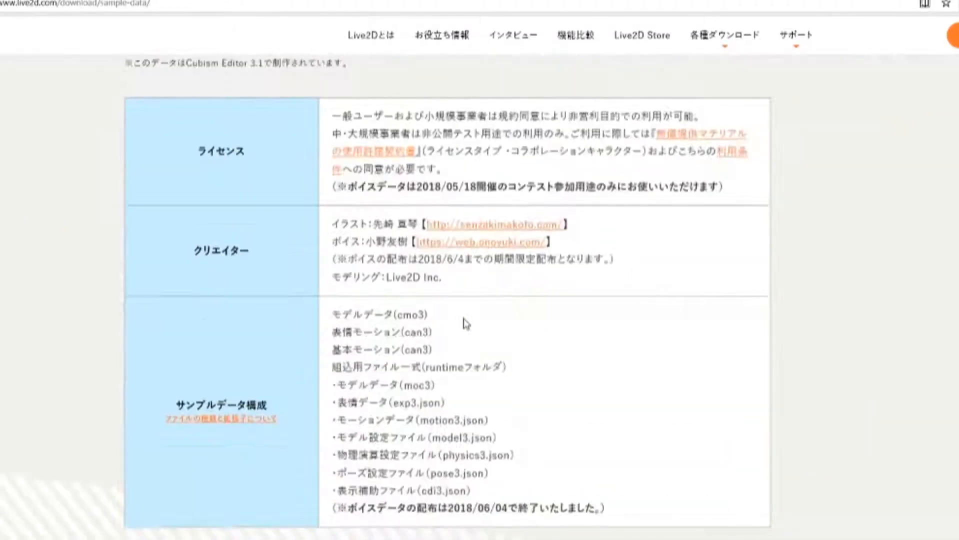
scroll(449, 326, down, 20)
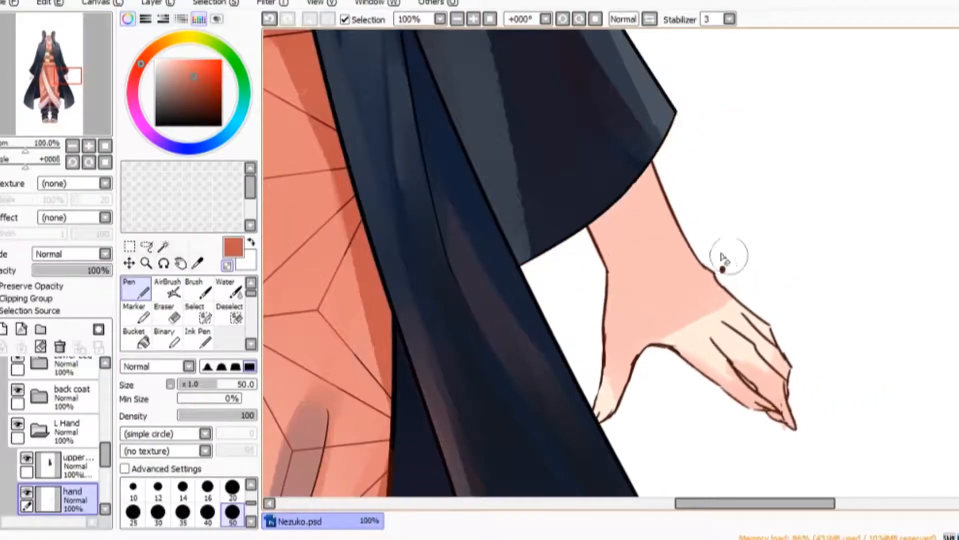
In PaintTool SAI, hide the upper hand layer in the L Hand folder and examine the hand layer for stray pixels.
click(27, 457)
scroll(590, 204, up, 3)
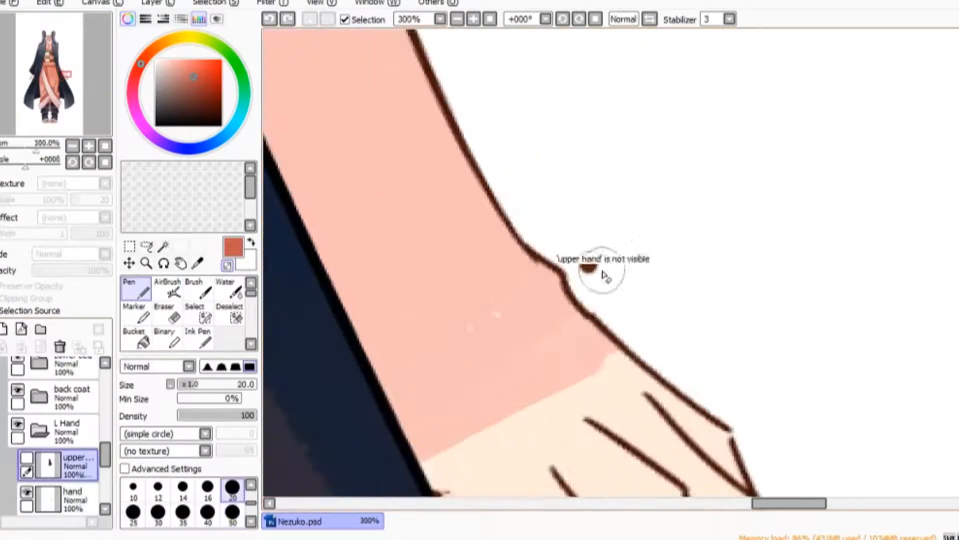
click(74, 500)
scroll(603, 242, down, 5)
scroll(578, 276, up, 2)
drag(578, 276, 700, 208)
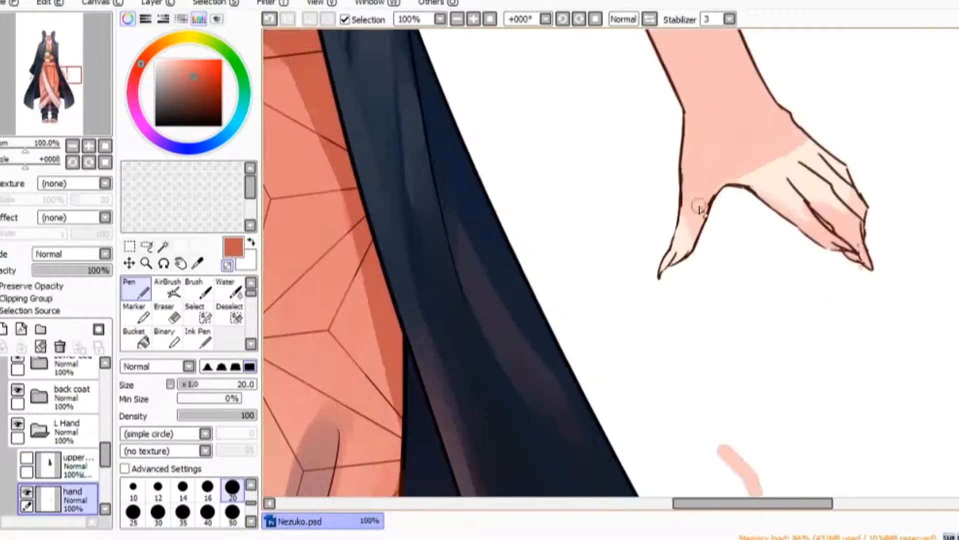
Hide the Black robe and back coat folders to uncover the area around the left hand.
scroll(700, 220, down, 3)
scroll(713, 278, up, 2)
key(ctrl+z)
scroll(634, 279, down, 2)
click(129, 264)
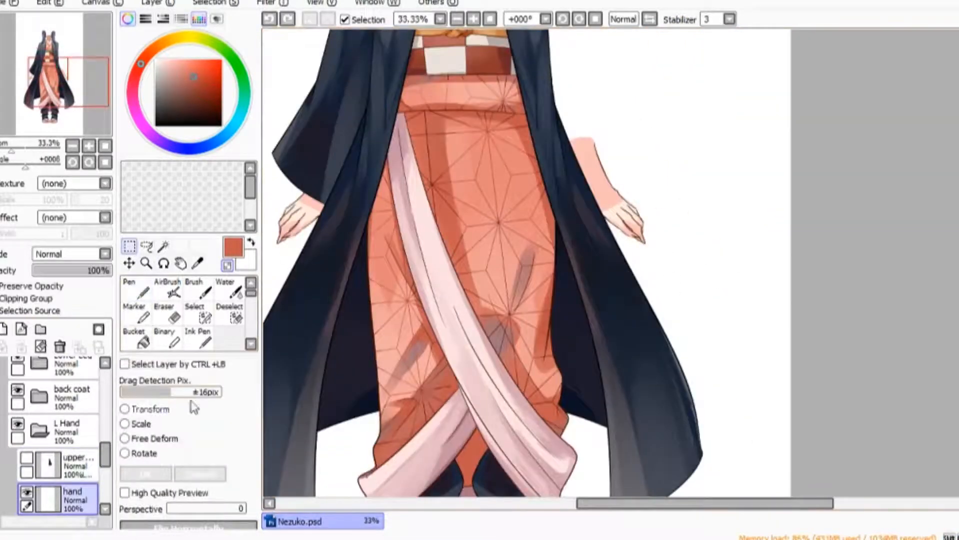
scroll(572, 240, up, 2)
drag(623, 210, 633, 332)
scroll(55, 424, up, 4)
click(17, 380)
scroll(705, 200, down, 3)
scroll(672, 262, up, 2)
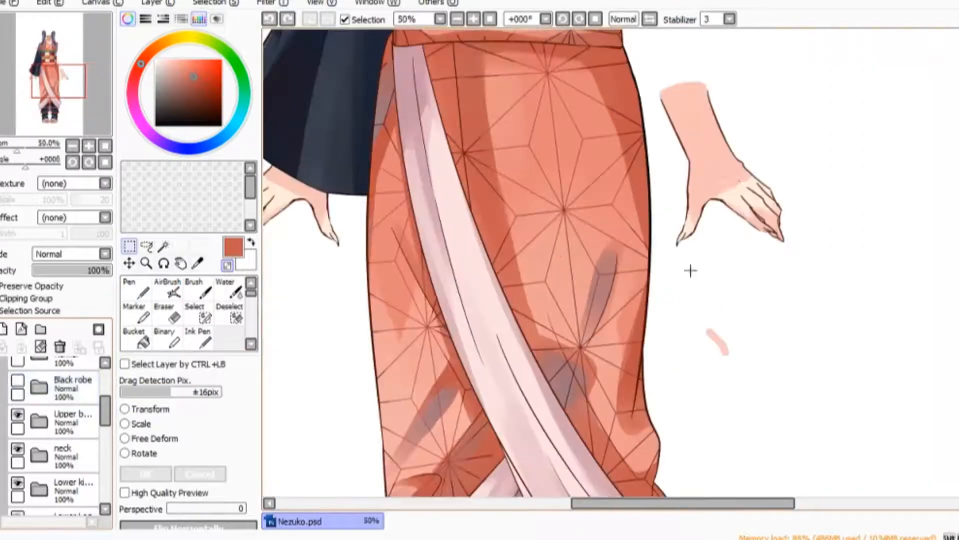
Erase the stray pink mark below the left hand on the hand layer with the Pen.
ctrl+shift+click(745, 195)
drag(744, 195, 740, 203)
key(ctrl+z)
click(136, 289)
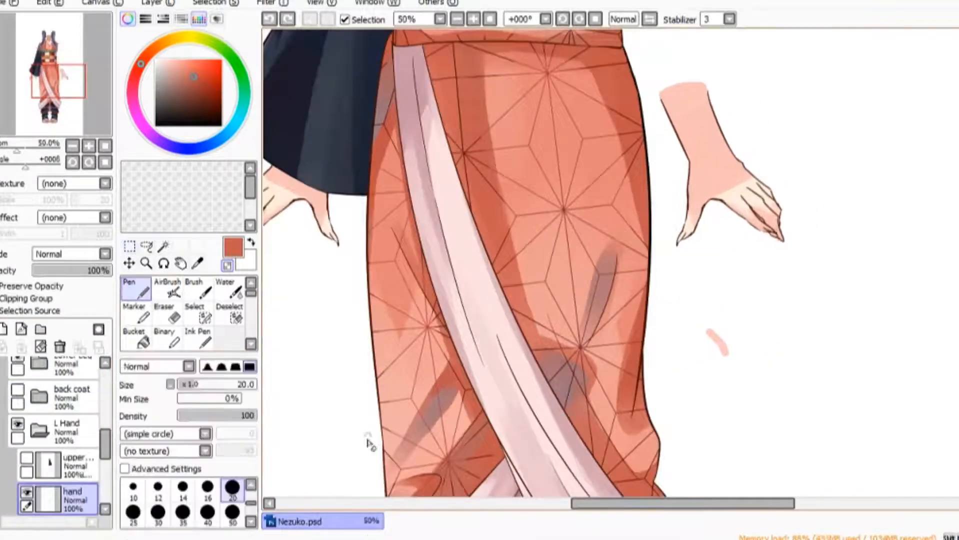
drag(610, 317, 744, 357)
Check the hand layer's extent with Transform and hide the R hand folder.
click(129, 247)
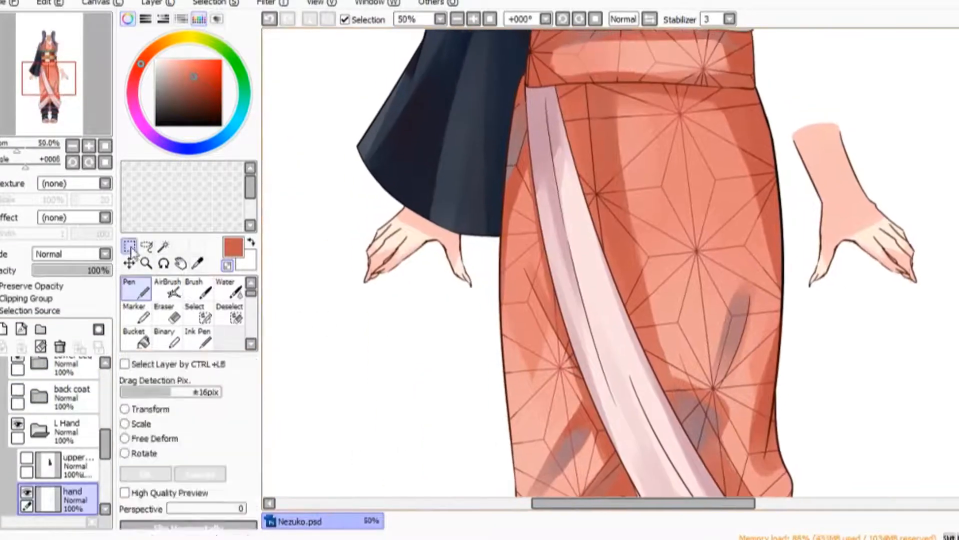
click(135, 411)
key(Escape)
drag(433, 262, 541, 307)
scroll(22, 488, down, 1)
click(18, 476)
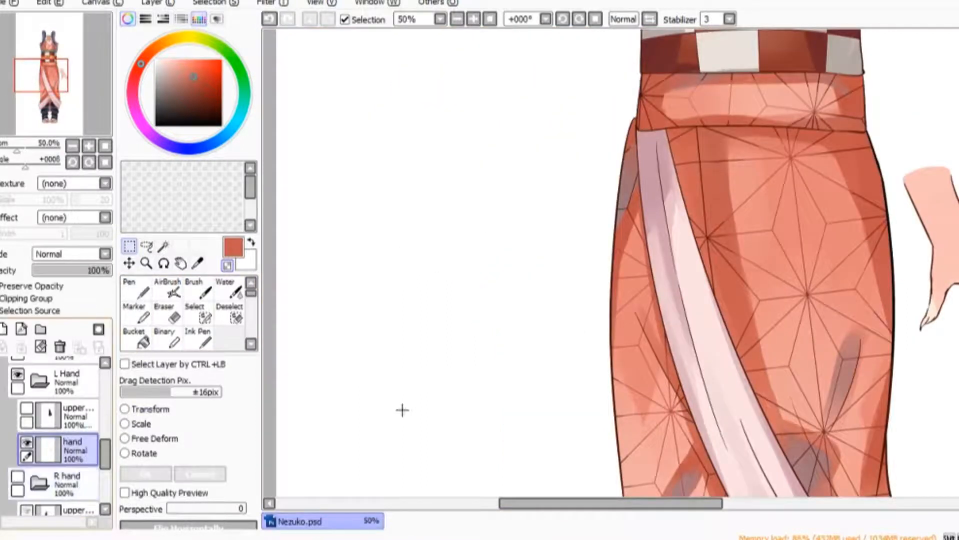
Reselect the hand layer and inspect its Transform bounds for leftover pixels, discarding the transform.
click(98, 393)
click(74, 444)
key(ctrl+t)
drag(595, 277, 621, 285)
click(199, 474)
Clear leftover pixels around the body with the Pen at size 350 and check the hand layer's bounds with Transform.
click(233, 513)
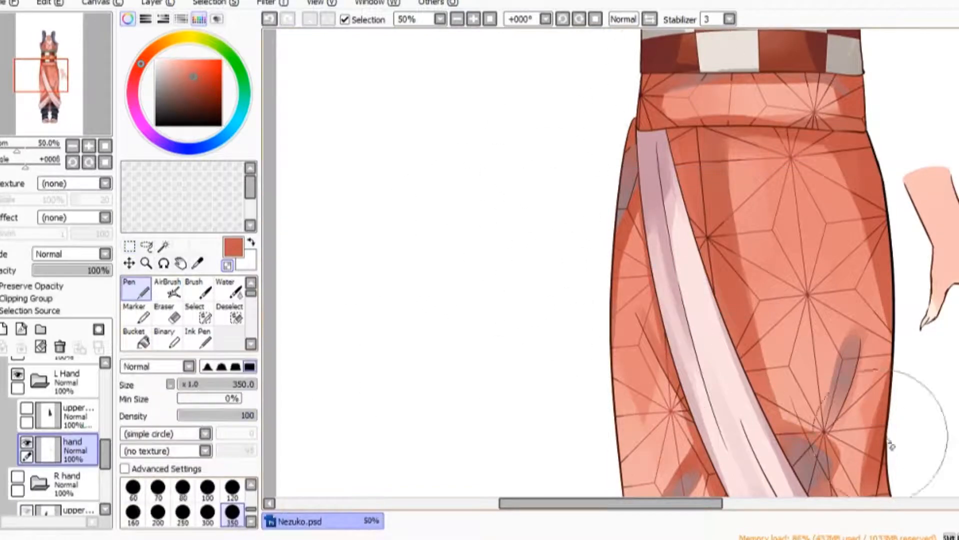
key(ctrl+t)
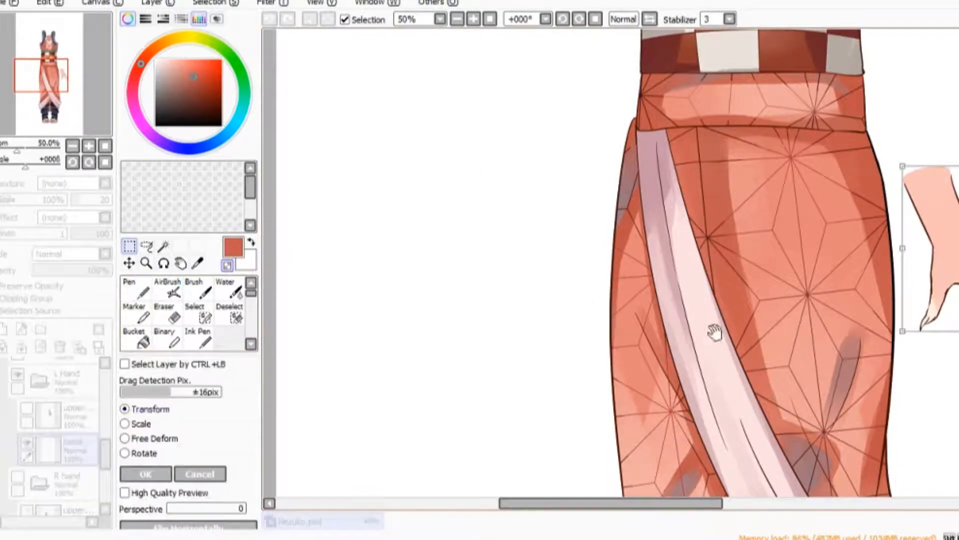
scroll(712, 329, right, 5)
click(145, 470)
Show the upper hand layer, the R hand folder and a hidden clothing folder again.
click(26, 408)
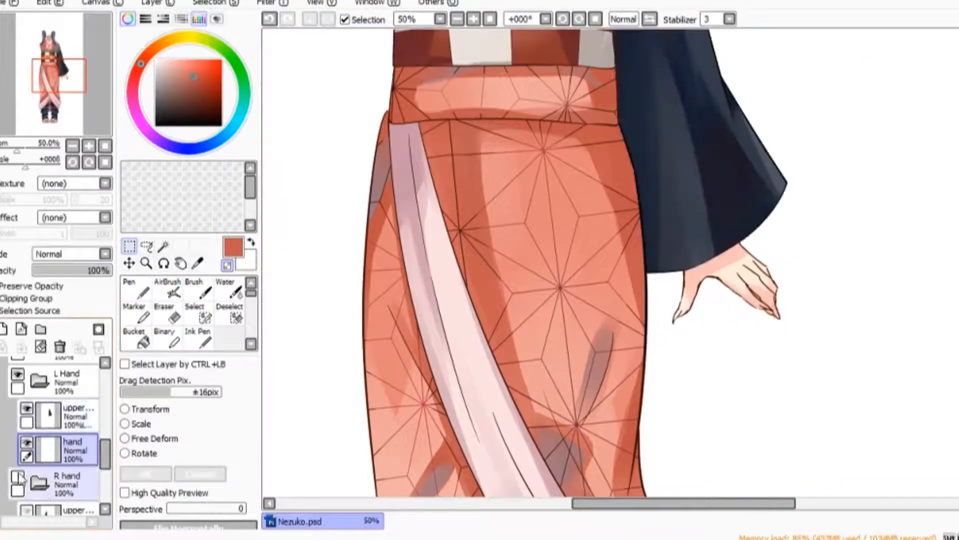
click(18, 476)
scroll(38, 466, up, 5)
click(20, 465)
scroll(20, 465, up, 3)
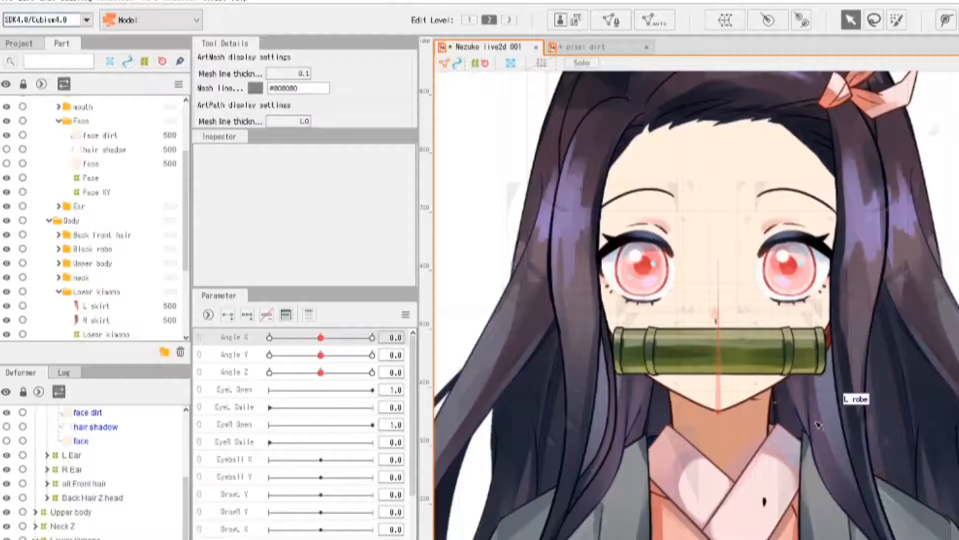
In Live2D Cubism Editor, set the blend mode of the right eye's Shine 1 mesh to Additive.
scroll(671, 187, up, 2)
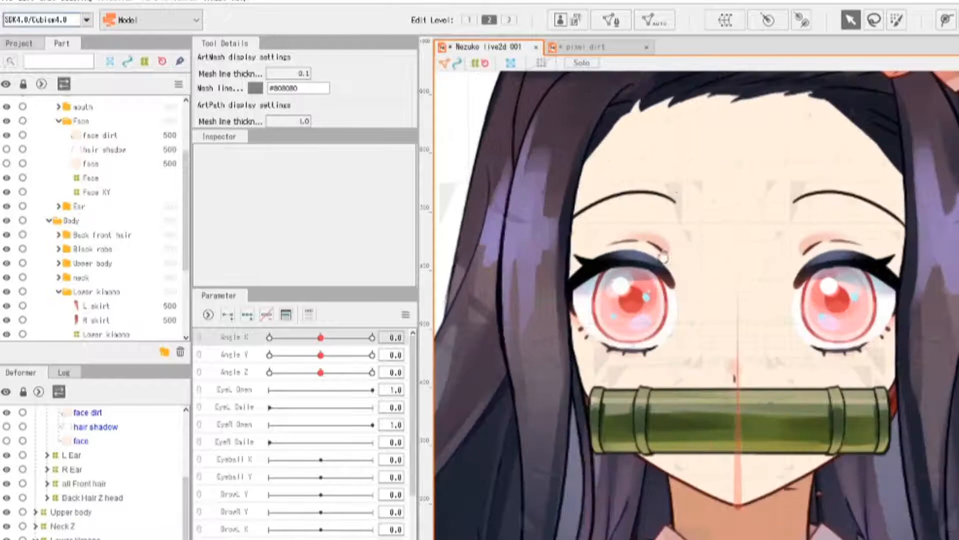
click(631, 296)
scroll(311, 244, down, 3)
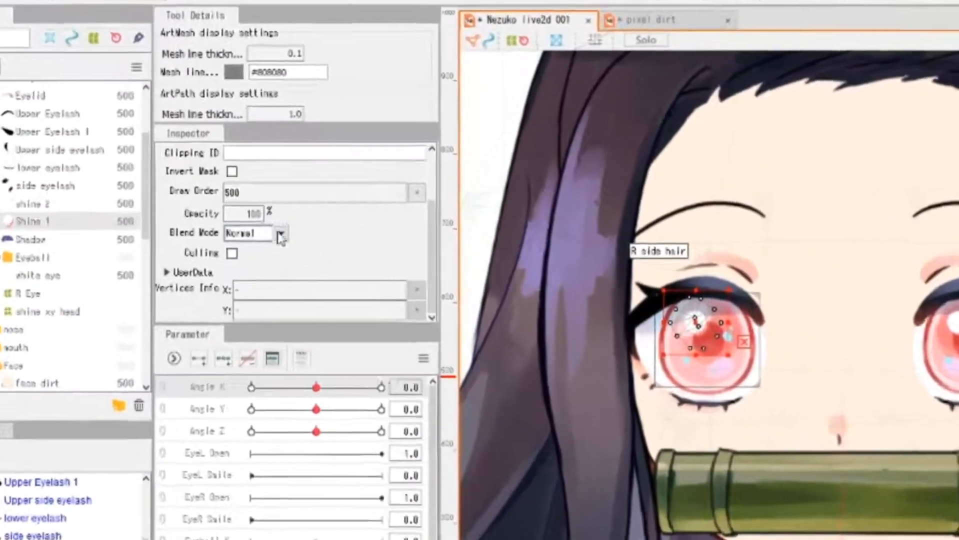
click(292, 216)
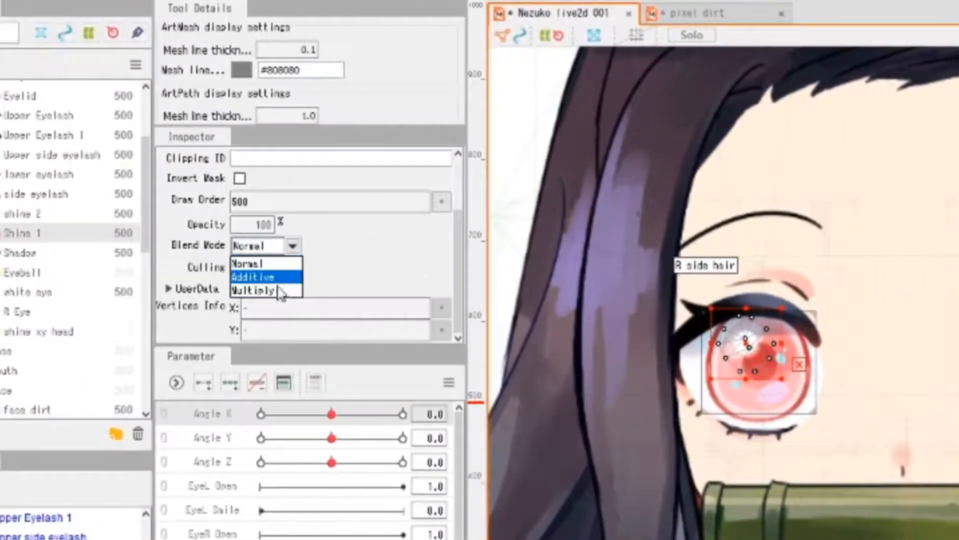
click(275, 281)
click(890, 419)
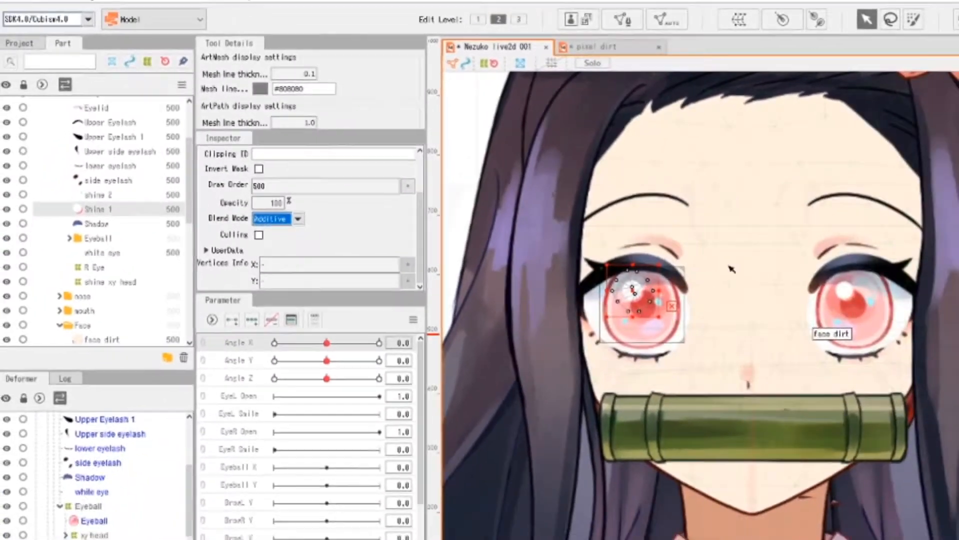
Inspect the right eye's Multiply Shadow mesh, undo the test changes to the eye meshes, and check Shine 1's blend mode.
click(731, 269)
click(645, 278)
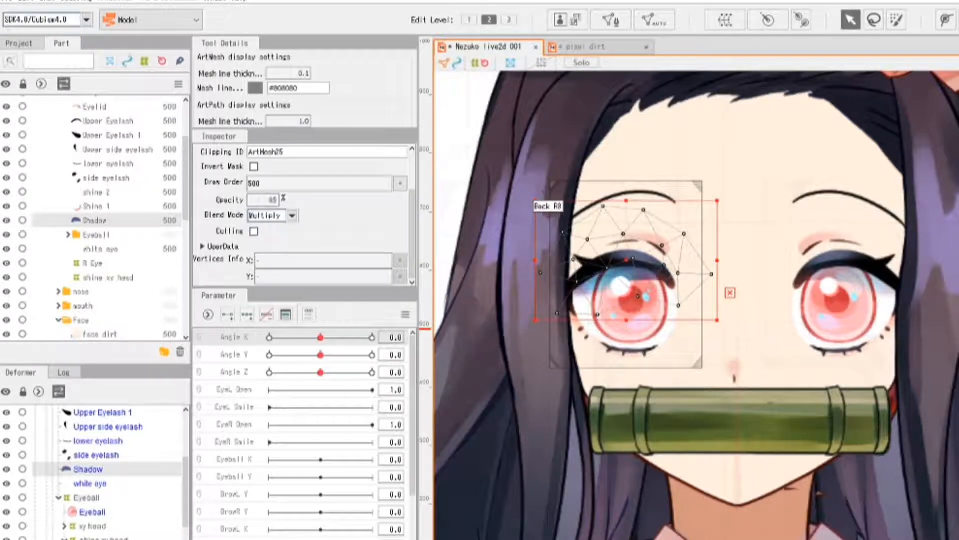
click(457, 202)
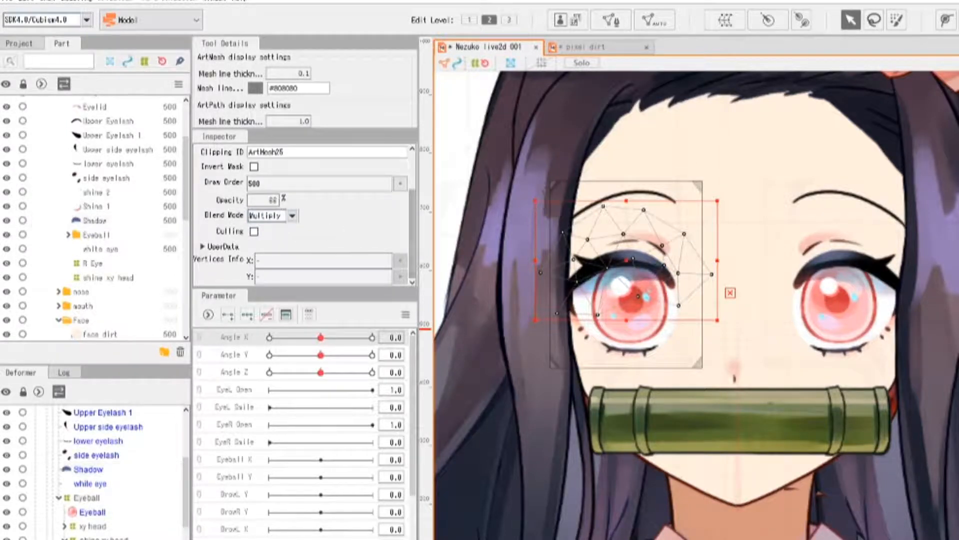
key(ctrl+z)
key(ctrl+z)
click(97, 206)
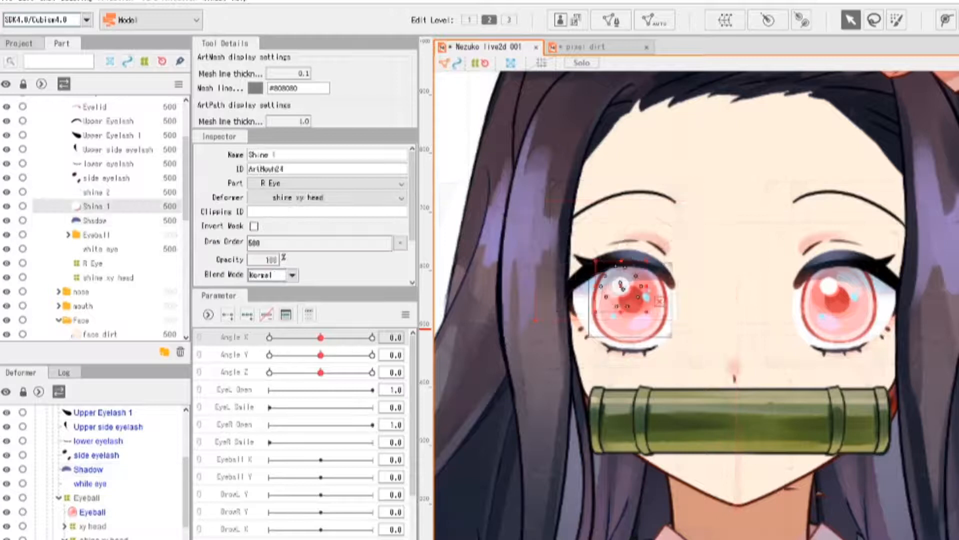
click(884, 326)
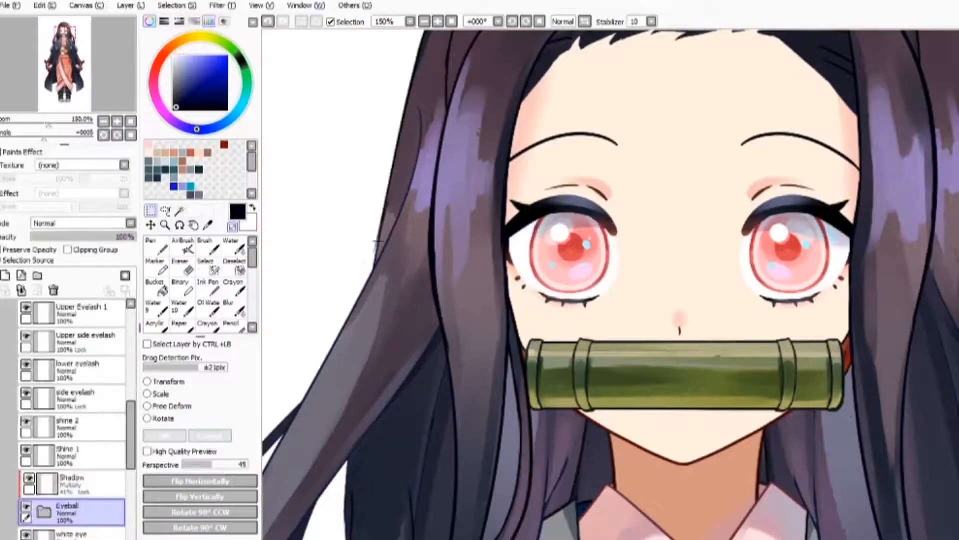
In PaintTool SAI, try to move the right eye's Eyeball folder down toward the nose with Transform.
click(177, 382)
drag(591, 279, 616, 297)
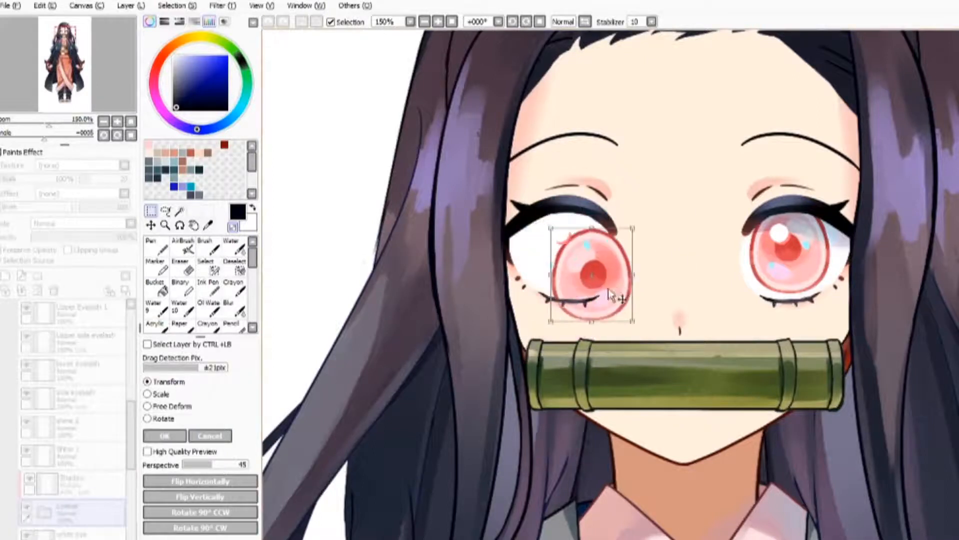
click(218, 436)
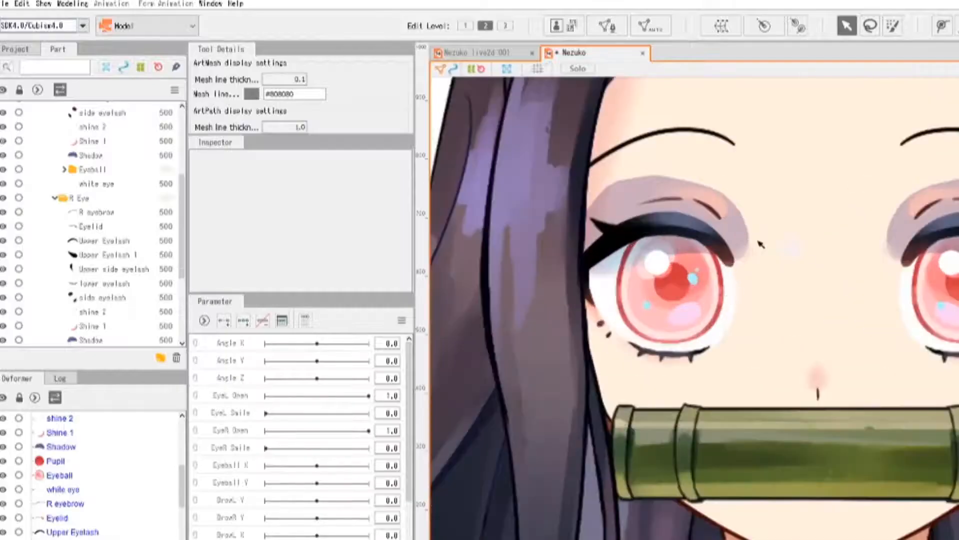
Clip the right eye's Shadow mesh to the white eye by setting its Clipping ID to ArtMesh25.
click(735, 228)
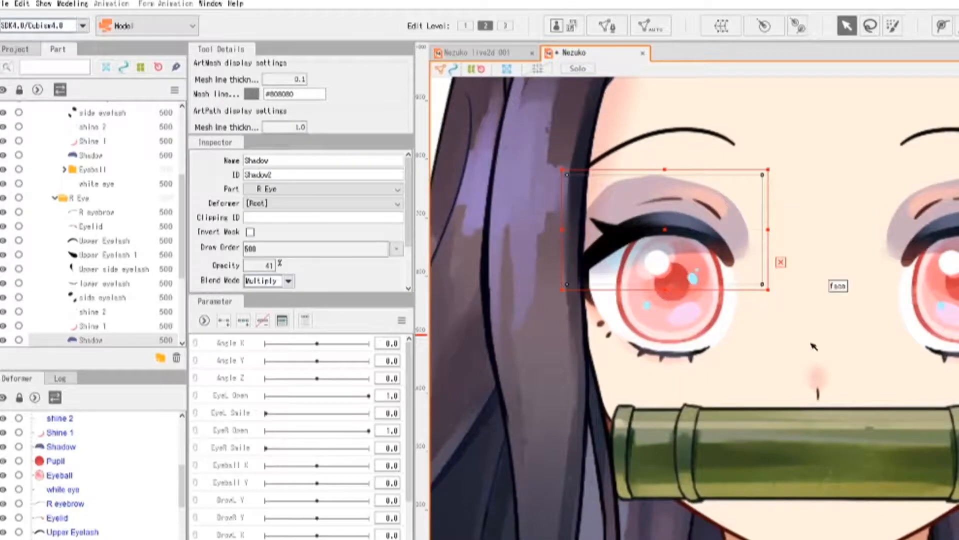
click(728, 328)
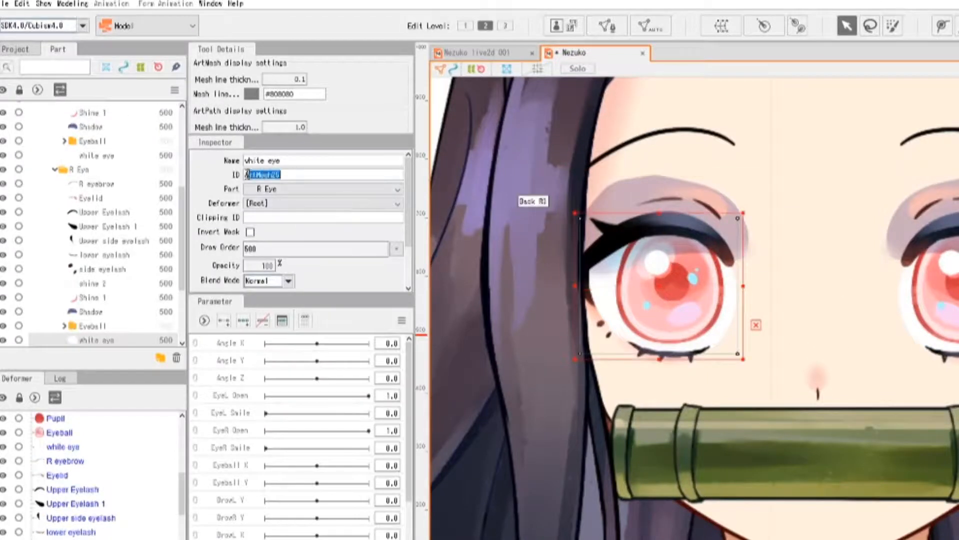
double_click(655, 192)
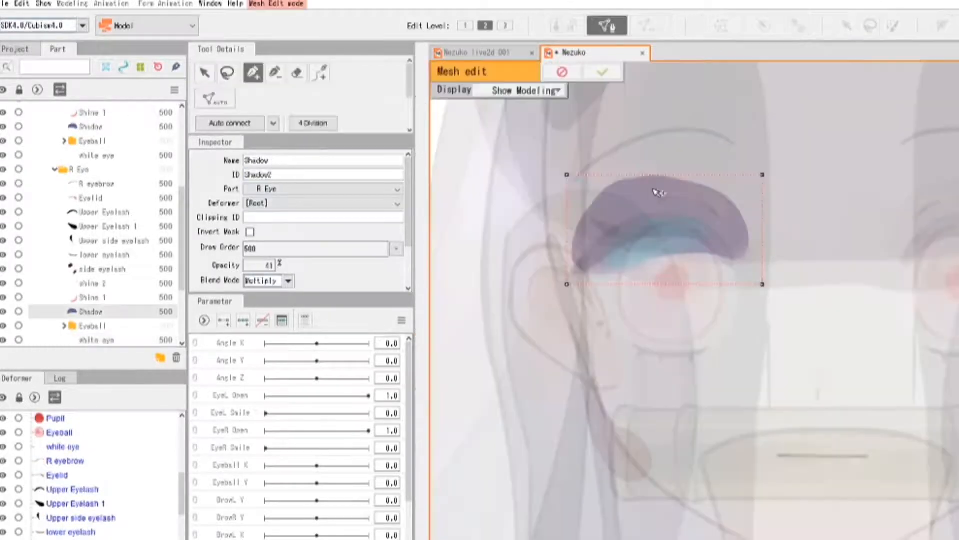
click(613, 74)
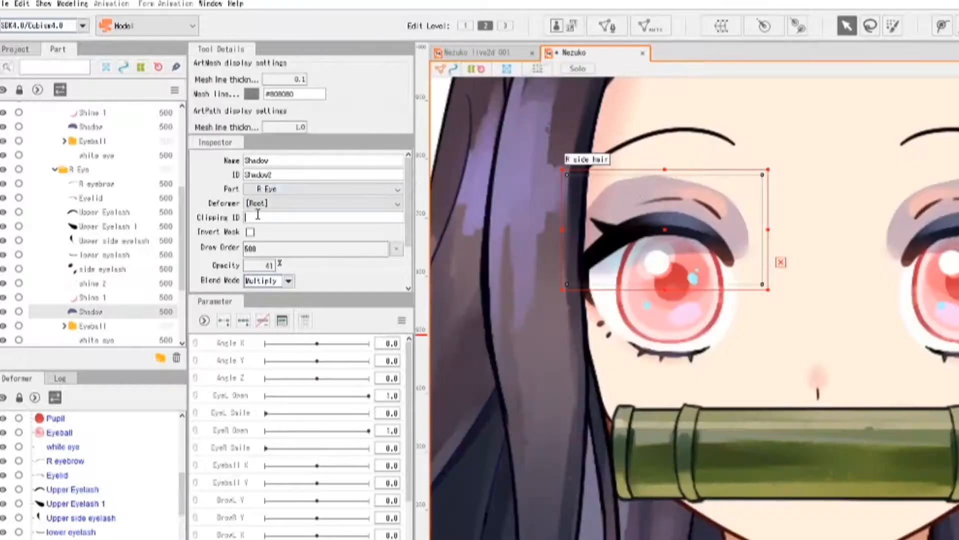
key(Return)
click(707, 448)
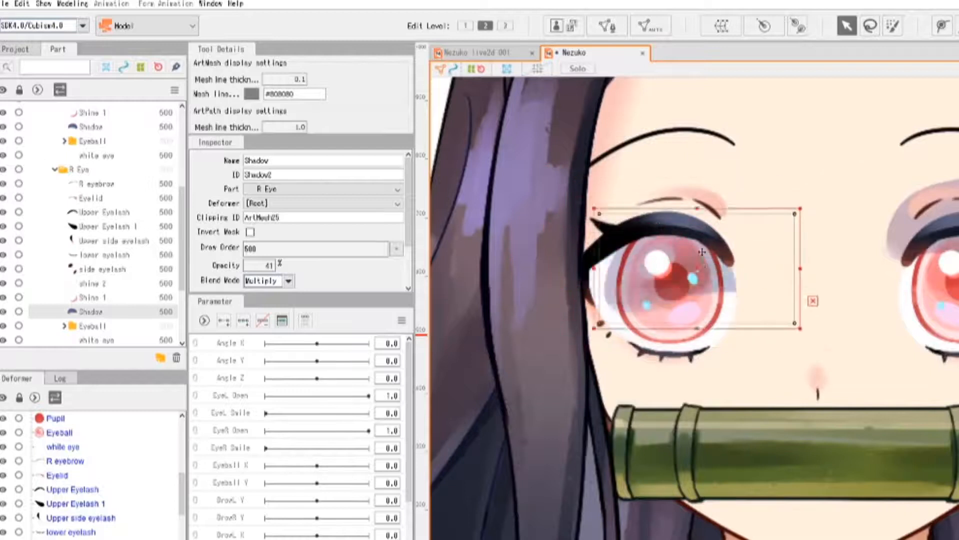
Clip the left eye's Pupil, Eyeball, Shadow, Shine 1 and shine 2 meshes to the ID of the left white eye.
drag(866, 285, 701, 292)
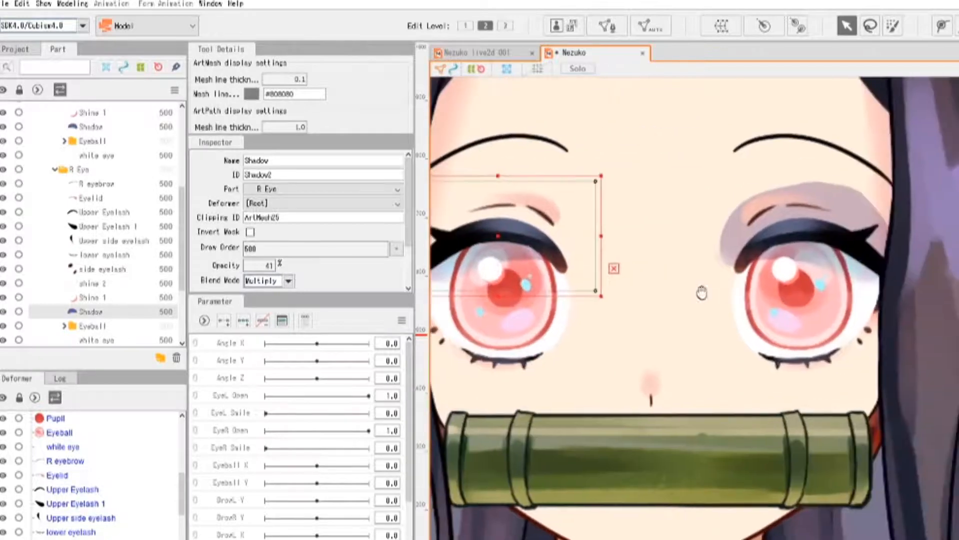
click(862, 310)
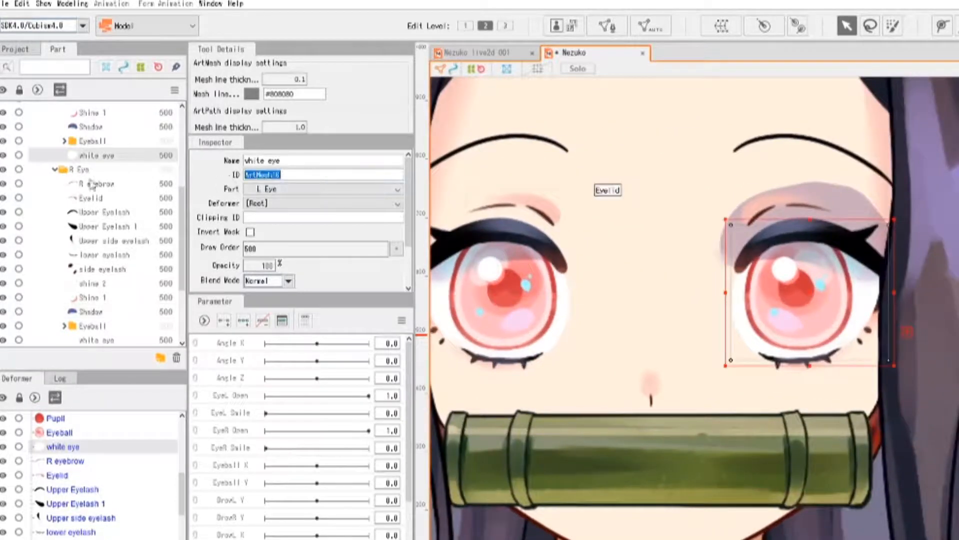
scroll(90, 183, up, 3)
click(64, 244)
click(96, 258)
ctrl+click(96, 273)
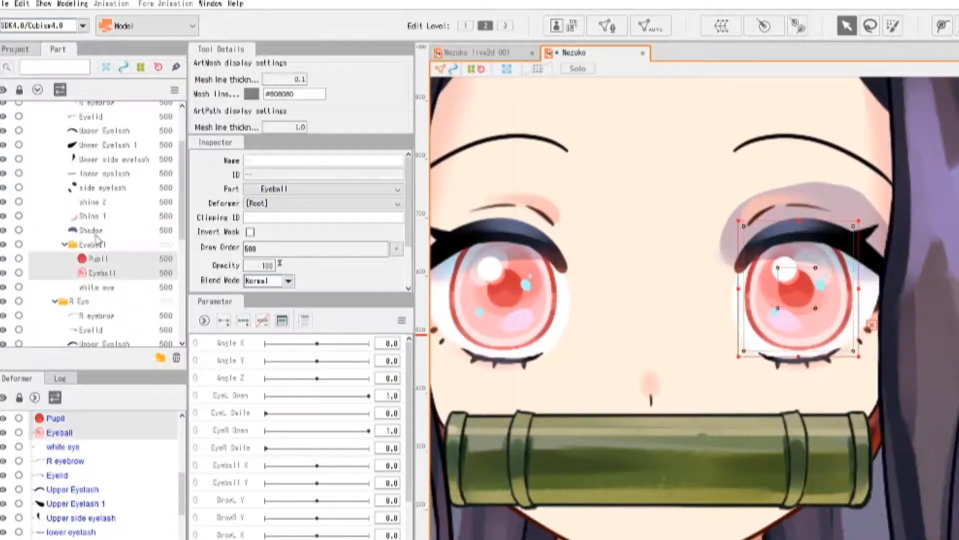
ctrl+click(96, 230)
ctrl+click(96, 216)
ctrl+click(97, 203)
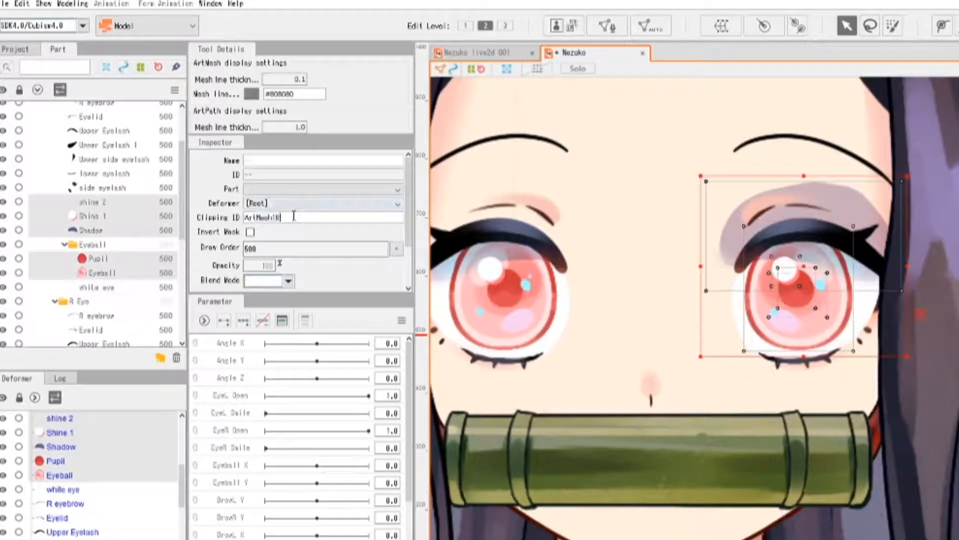
key(Return)
Test the left eye's clipping by moving the selected meshes sideways, undo the move and deselect them.
drag(858, 276, 745, 264)
scroll(694, 265, down, 1)
key(ctrl+z)
scroll(692, 265, down, 1)
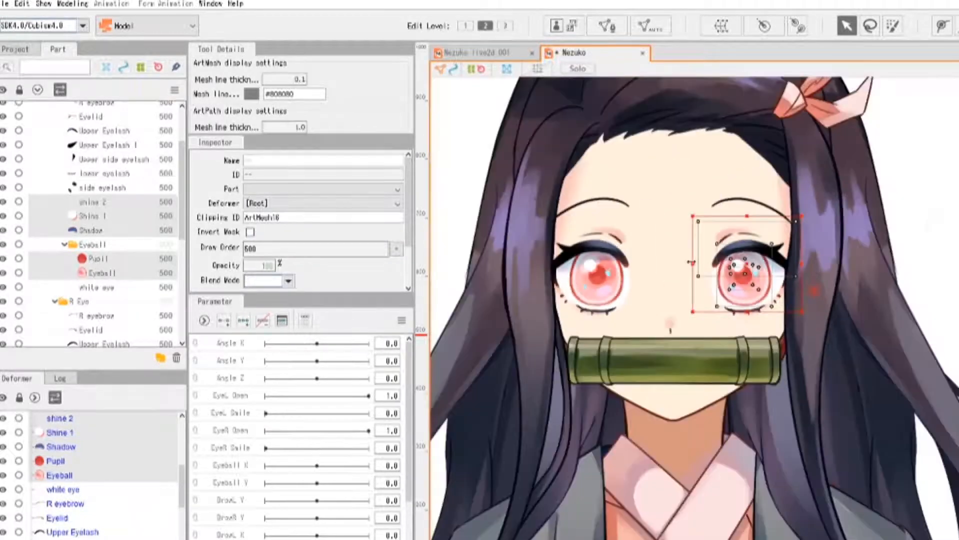
click(535, 244)
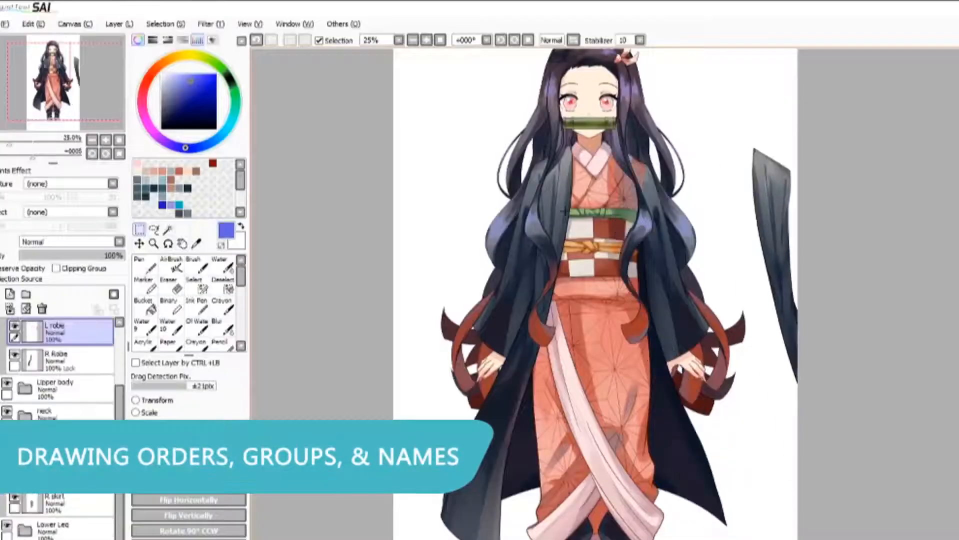
In PaintTool SAI, move the robe, skirt and sleeve layers away from the body to expose the parts drawn beneath.
ctrl+click(499, 219)
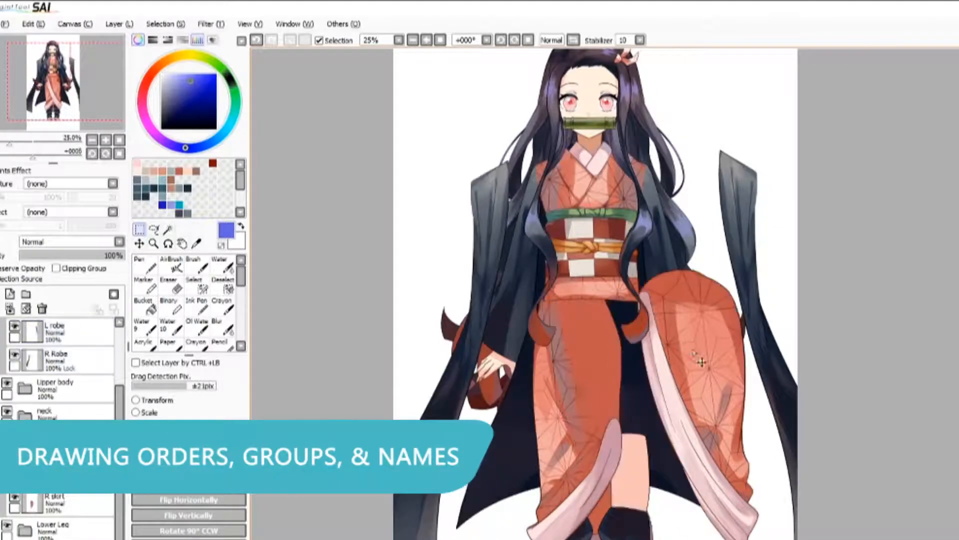
scroll(632, 470, up, 1)
scroll(633, 469, down, 3)
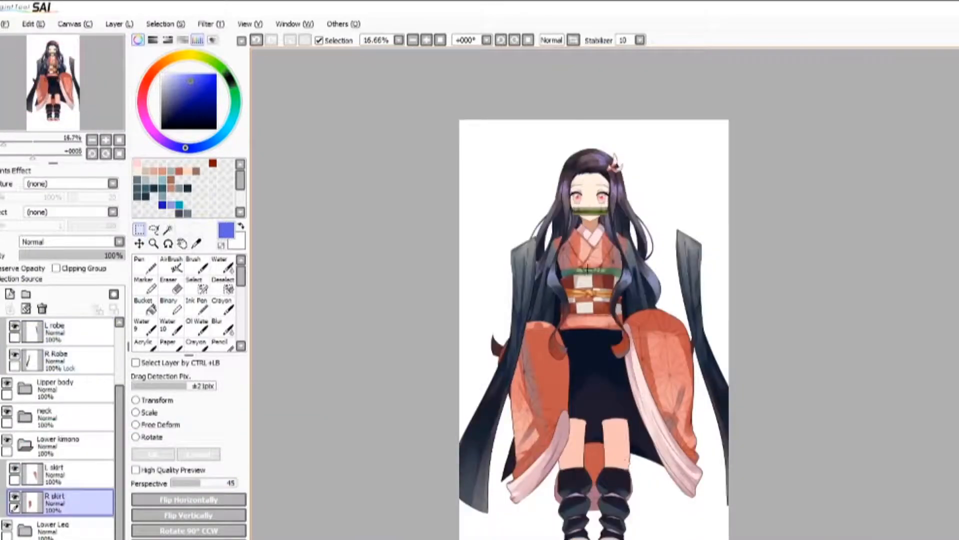
scroll(587, 270, up, 1)
ctrl+click(606, 276)
drag(675, 317, 721, 316)
drag(526, 331, 495, 336)
drag(598, 425, 749, 265)
Move the front hair and both side hair layers away from the face.
scroll(592, 113, up, 2)
drag(596, 118, 438, 142)
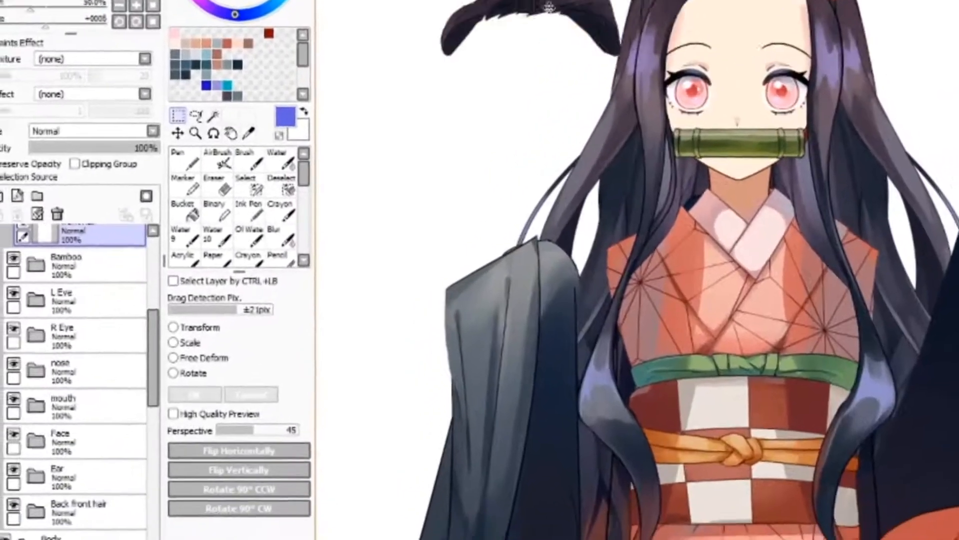
drag(643, 64, 488, 79)
drag(832, 75, 944, 79)
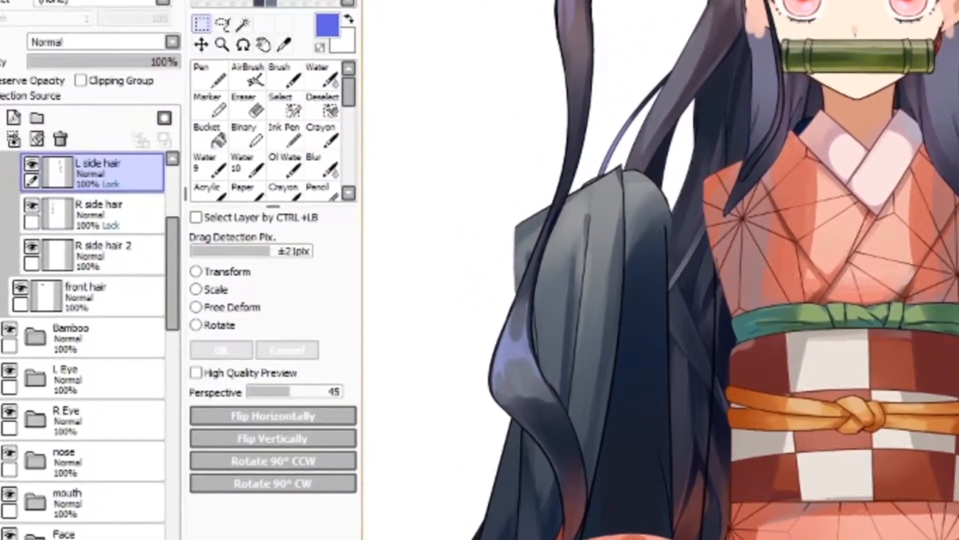
Pick out the back hair layers one after another and shift their strands apart to show the drawing order.
ctrl+click(696, 120)
scroll(884, 59, down, 2)
drag(805, 75, 743, 77)
ctrl+shift+click(830, 95)
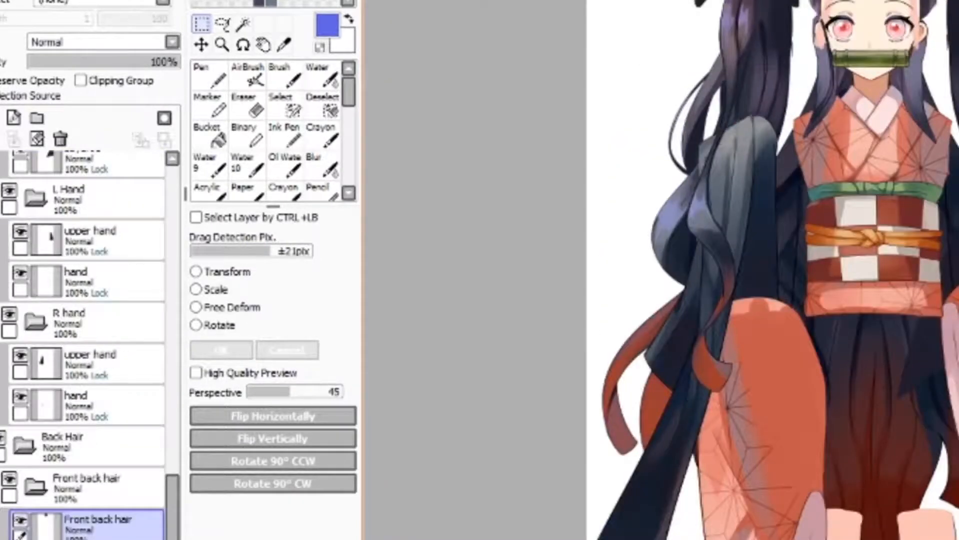
ctrl+shift+click(814, 8)
scroll(852, 10, down, 2)
ctrl+shift+click(882, 220)
drag(882, 160, 881, 221)
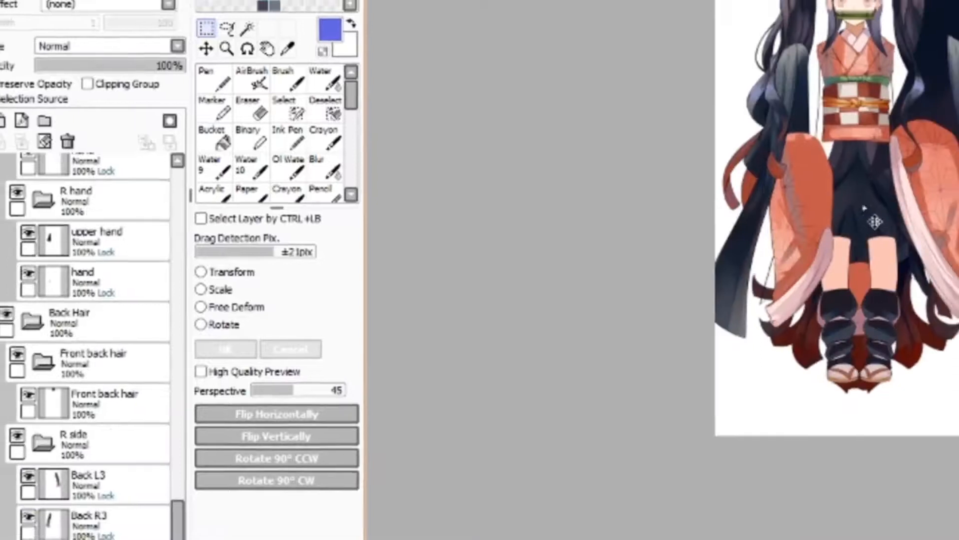
ctrl+shift+click(882, 214)
scroll(884, 150, down, 1)
ctrl+shift+click(892, 70)
scroll(884, 150, up, 2)
ctrl+shift+click(882, 190)
ctrl+shift+click(805, 181)
drag(804, 181, 866, 179)
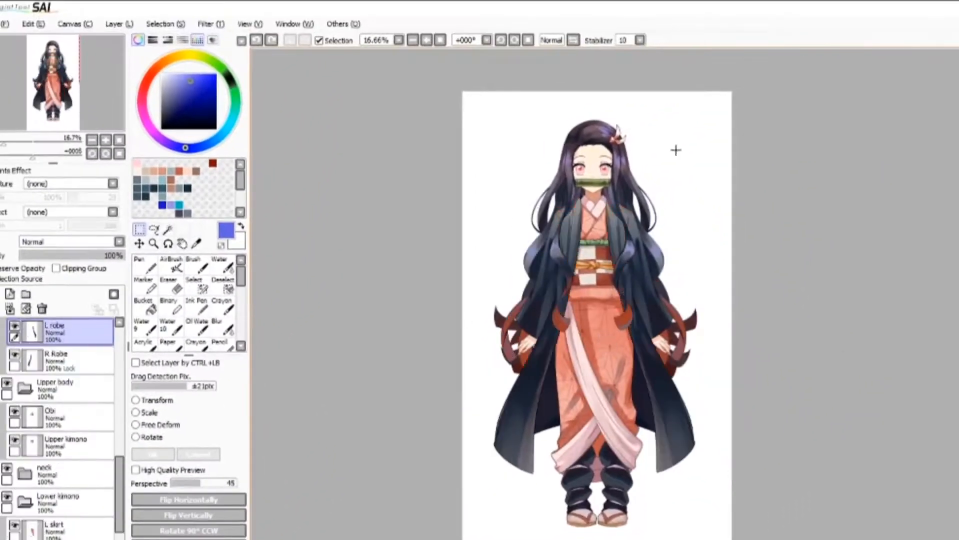
Collapse the Upper body folder and the other subfolders, and look through the Head and Body groups.
scroll(676, 150, up, 1)
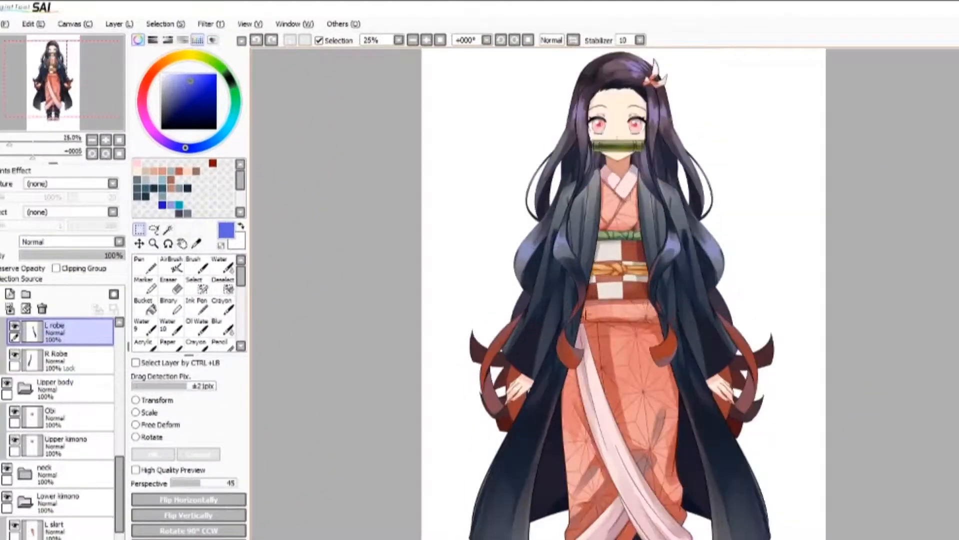
drag(585, 315, 568, 400)
scroll(71, 416, up, 6)
scroll(50, 470, down, 1)
click(27, 494)
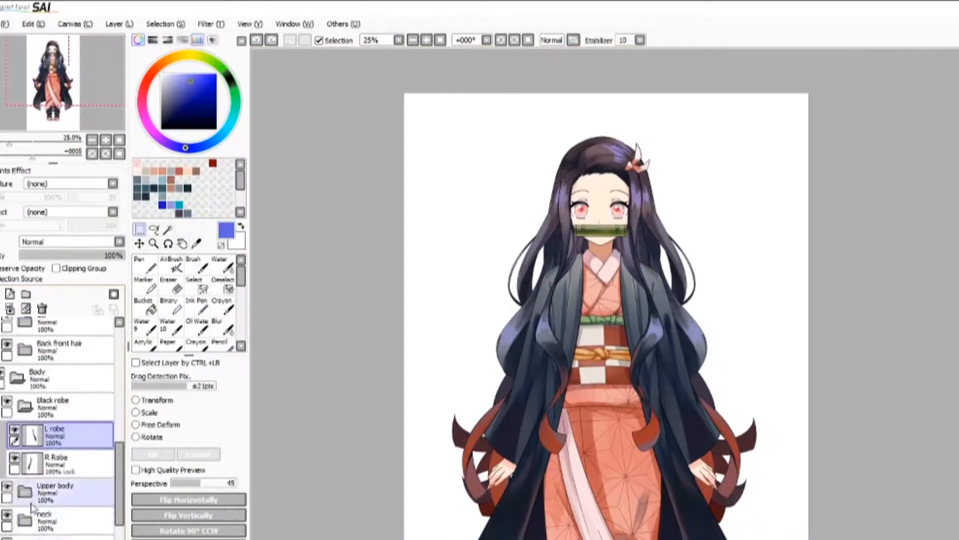
scroll(33, 507, up, 5)
click(95, 340)
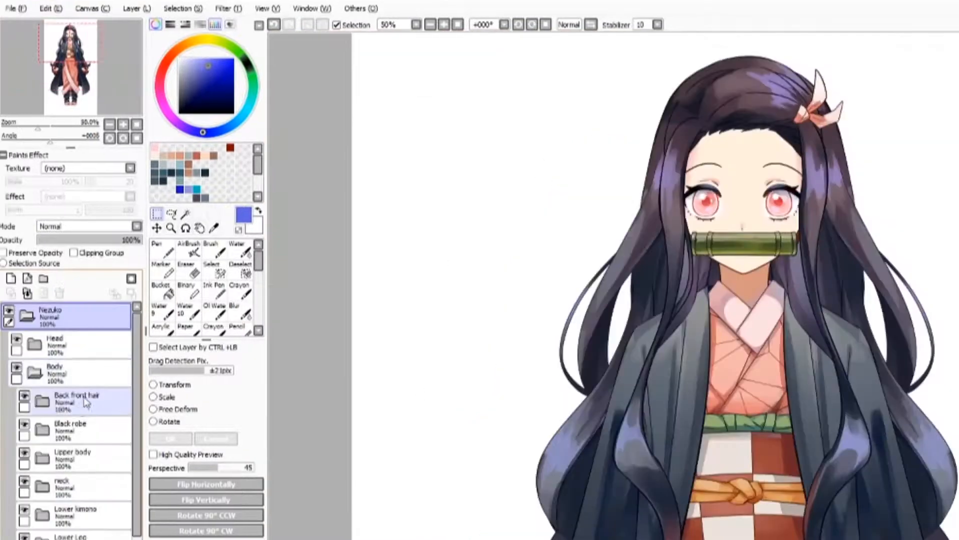
scroll(86, 403, down, 6)
scroll(85, 402, up, 5)
Try moving the whole Head folder sideways with Transform.
click(35, 323)
scroll(87, 364, down, 1)
click(65, 344)
key(ctrl+t)
drag(755, 358, 720, 349)
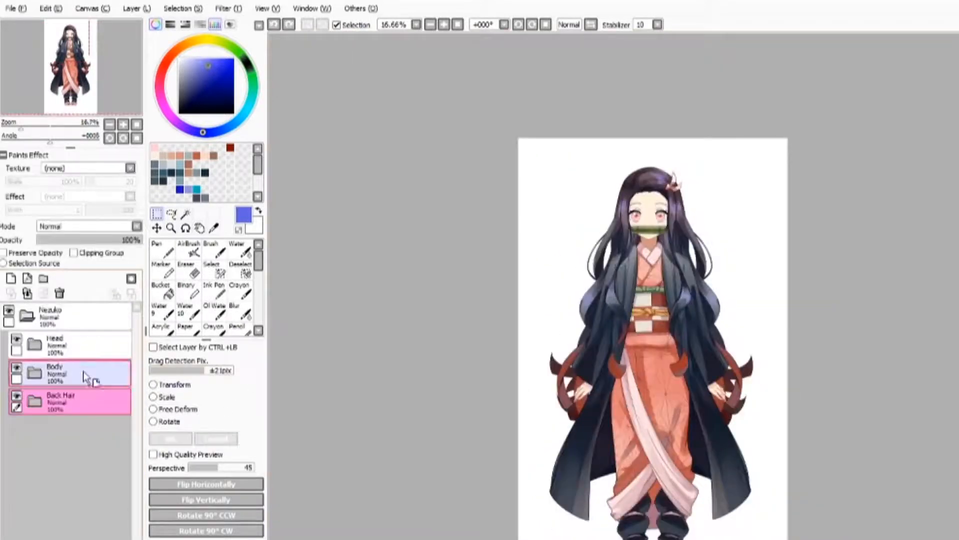
Try placing the Back Hair folder above Body, link Head to it and test moving both with Transform.
click(86, 368)
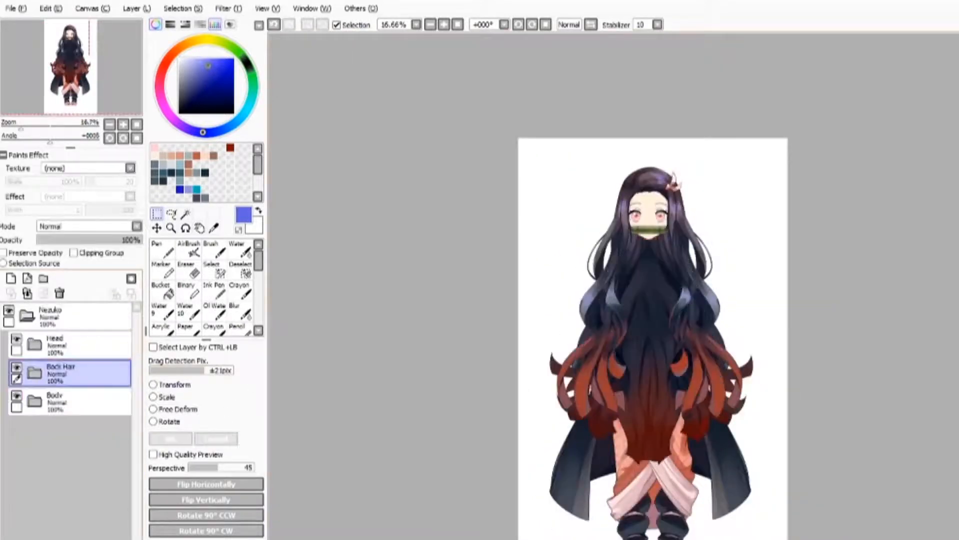
scroll(663, 276, up, 1)
click(16, 351)
key(ctrl+t)
drag(726, 324, 802, 312)
click(215, 440)
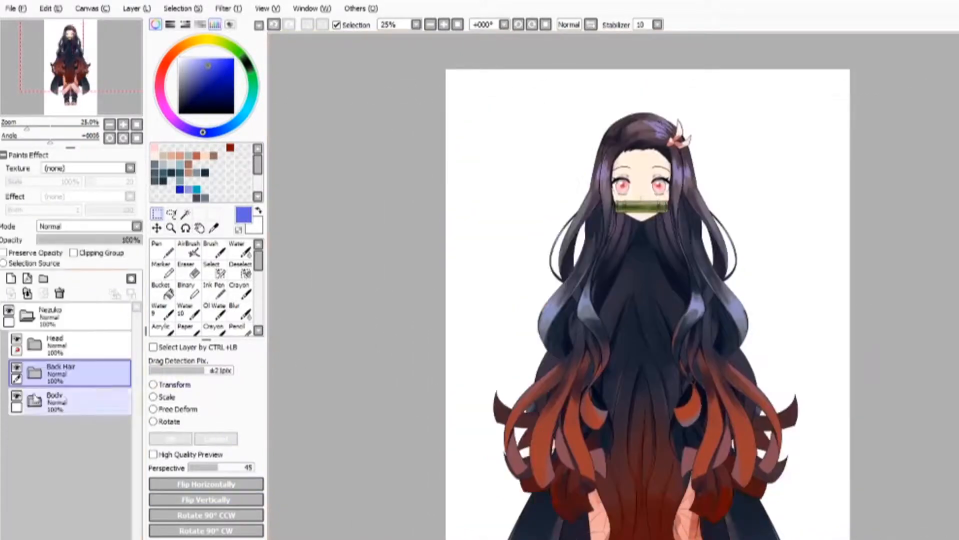
Put the Back Hair folder back below Body and test moving it together with the linked Head.
mouse_move(87, 378)
mouse_down()
mouse_move(75, 427)
mouse_move(80, 392)
mouse_up()
key(ctrl+t)
drag(731, 299, 777, 296)
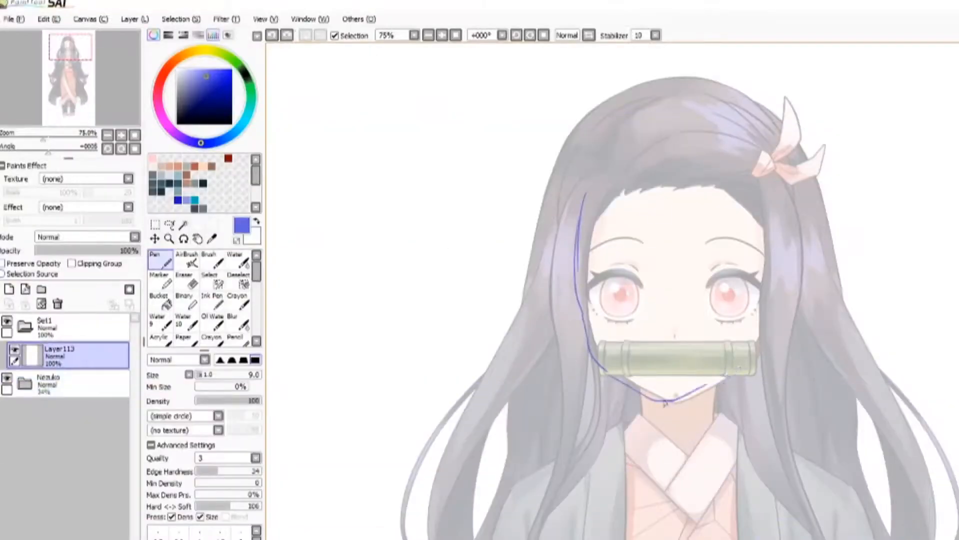
Sketch the sideways-turned face's jawline, the right eye and the nose in blue on Layer113.
drag(668, 401, 740, 368)
scroll(600, 281, up, 3)
drag(556, 298, 684, 326)
drag(612, 270, 693, 322)
drag(567, 255, 586, 272)
mouse_move(609, 278)
mouse_down()
mouse_move(629, 378)
mouse_move(665, 391)
mouse_up()
scroll(518, 302, down, 1)
drag(664, 392, 667, 405)
Complete the turned-face sketch with the banded bamboo muzzle, the left eye's details and both eyebrows.
drag(547, 407, 570, 472)
drag(554, 411, 784, 427)
drag(562, 471, 784, 483)
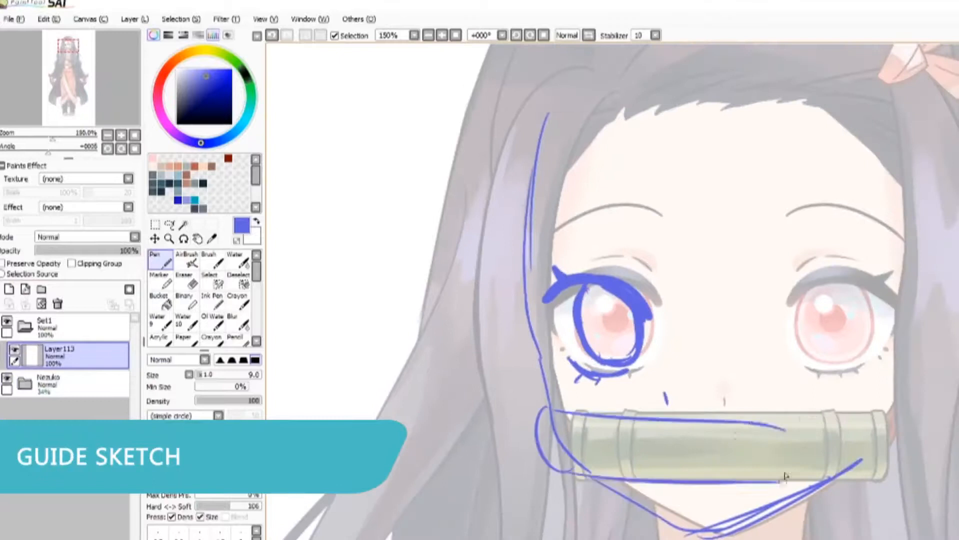
drag(785, 439, 775, 490)
drag(820, 439, 913, 412)
drag(821, 373, 845, 368)
mouse_move(741, 230)
mouse_down()
mouse_move(785, 205)
mouse_move(887, 248)
mouse_up()
drag(540, 240, 644, 224)
Adjust the width of the turned-face sketch slightly from its outer edge with Transform.
scroll(653, 220, down, 3)
scroll(653, 220, up, 1)
key(ctrl+t)
drag(560, 302, 566, 302)
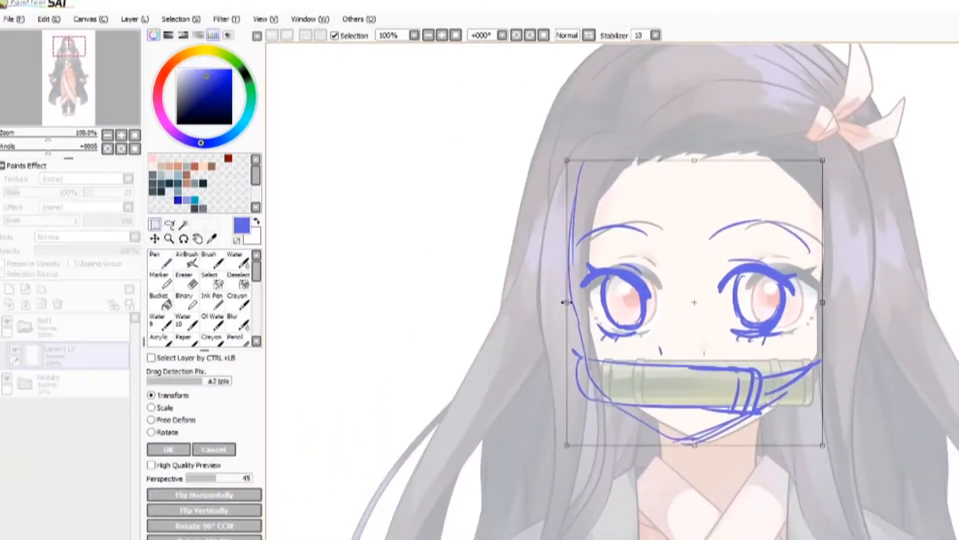
key(Return)
Paste a copy of the turned-face sketch, flip it horizontally and align it over the face for the opposite turn.
scroll(603, 257, down, 1)
click(155, 225)
drag(775, 126, 486, 445)
key(ctrl+v)
key(ctrl+t)
click(204, 495)
mouse_move(664, 243)
mouse_down()
mouse_move(695, 244)
mouse_move(678, 260)
mouse_up()
key(Return)
Transform the original turned-face sketch, hide both side-turn sketch layers and create a new layer.
click(75, 384)
key(ctrl+t)
key(Return)
click(15, 378)
click(15, 349)
click(9, 290)
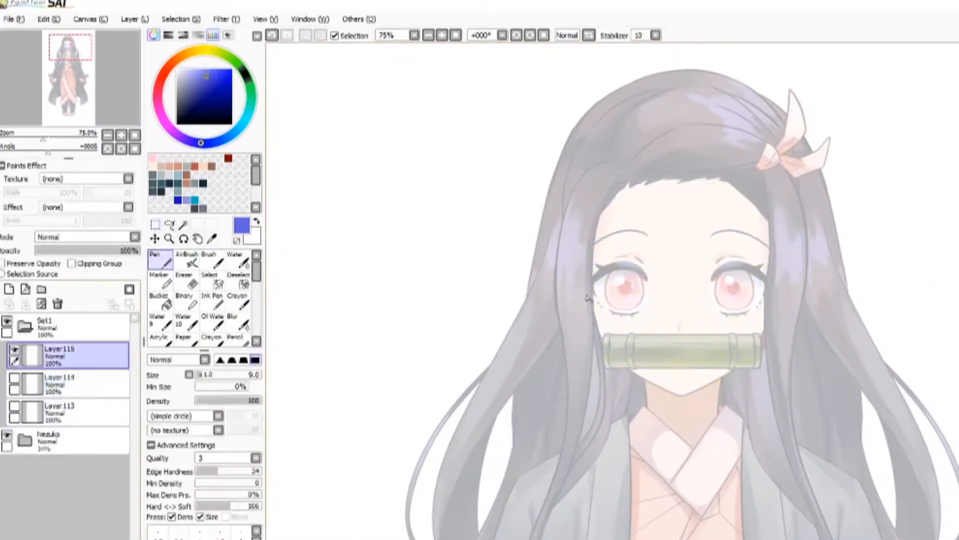
Sketch the downward-looking face with a lowered nose, bamboo muzzle, jawline and right eye on the new layer.
scroll(681, 350, up, 3)
drag(675, 342, 676, 353)
drag(543, 373, 872, 378)
drag(544, 369, 568, 413)
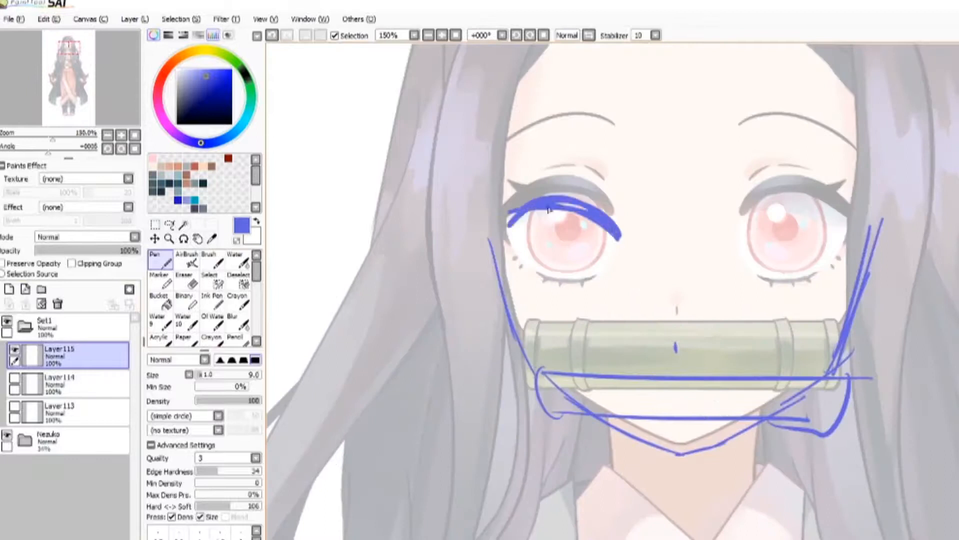
Paste a horizontally flipped copy of the sketched right eye and place it over the left eye.
click(155, 225)
drag(452, 86, 643, 343)
key(ctrl+v)
click(204, 495)
click(172, 396)
drag(542, 218, 785, 214)
key(Return)
Merge the pasted eye into the downward-looking sketch, hide that sketch and create another new layer.
scroll(625, 283, down, 3)
click(26, 304)
click(15, 350)
click(9, 289)
Sketch the upward-looking face with one raised eye, and paste a horizontally flipped copy of that eye on the other side.
click(160, 261)
drag(515, 240, 622, 383)
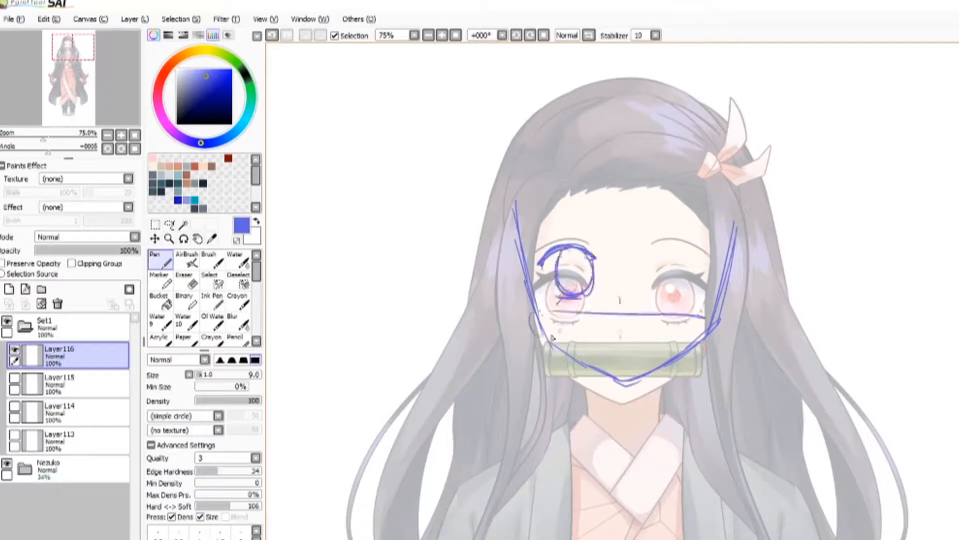
drag(596, 210, 607, 205)
key(ctrl+c)
key(ctrl+v)
key(ctrl+t)
click(204, 495)
drag(580, 251, 619, 250)
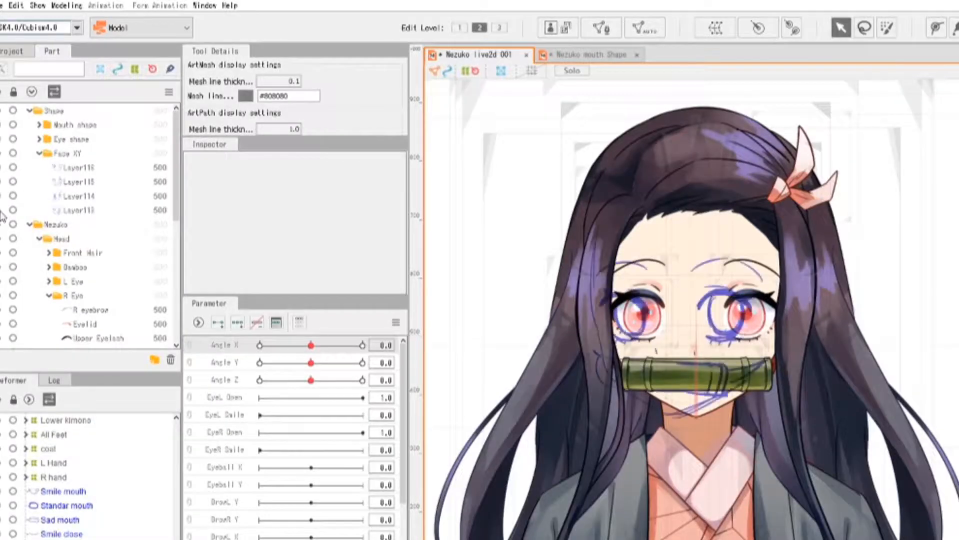
In Live2D Cubism Editor, set Angle X to -30 to compare the face with its guide sketch, and select the R Eye deformer.
scroll(584, 281, up, 2)
drag(310, 345, 252, 353)
scroll(666, 309, up, 2)
click(662, 315)
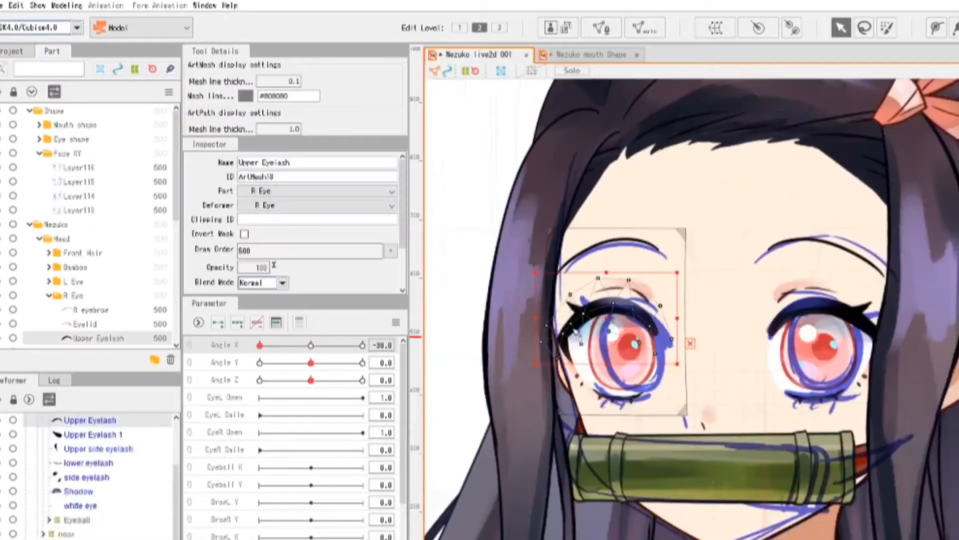
scroll(98, 477, up, 2)
click(96, 483)
scroll(616, 324, up, 2)
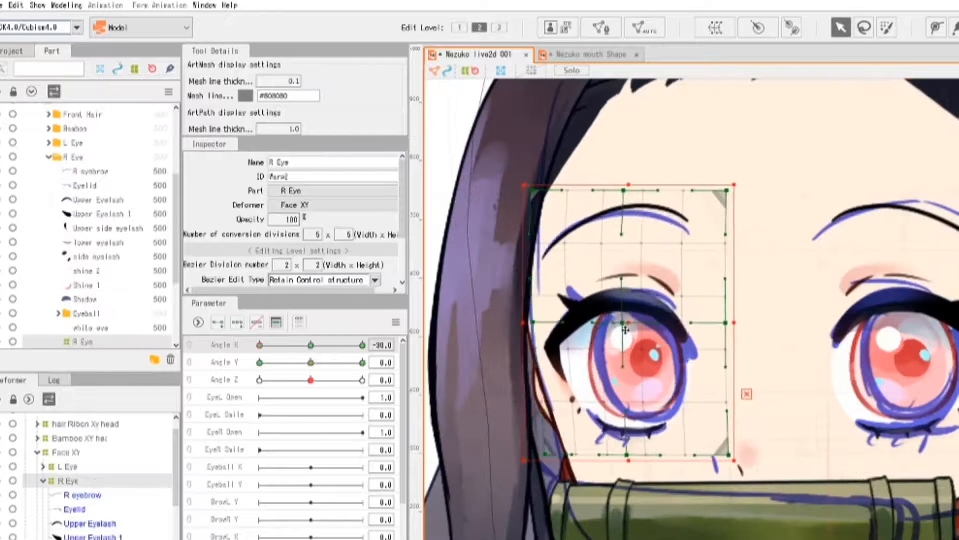
Return Angle X to 0, inspect the L Eye deformer and toggle the Face XY guide sketches.
scroll(626, 330, down, 2)
mouse_move(272, 348)
mouse_down()
mouse_move(246, 349)
mouse_move(358, 354)
mouse_move(257, 359)
mouse_move(304, 364)
mouse_up()
scroll(85, 206, up, 4)
click(69, 467)
scroll(904, 330, down, 2)
scroll(30, 180, up, 4)
click(2, 154)
click(43, 467)
scroll(685, 315, down, 1)
Preview the head tilt at Angle Y 30 and -30, and toggle the Face XY guide folder's visibility.
click(530, 300)
mouse_move(311, 363)
mouse_down()
mouse_move(241, 382)
mouse_move(310, 362)
mouse_move(266, 381)
mouse_move(311, 362)
mouse_move(362, 362)
mouse_up()
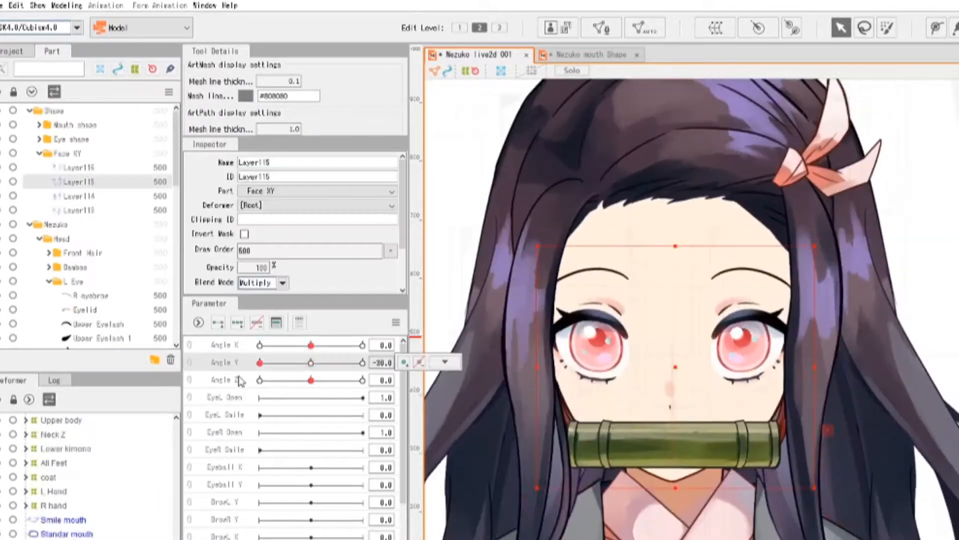
click(2, 154)
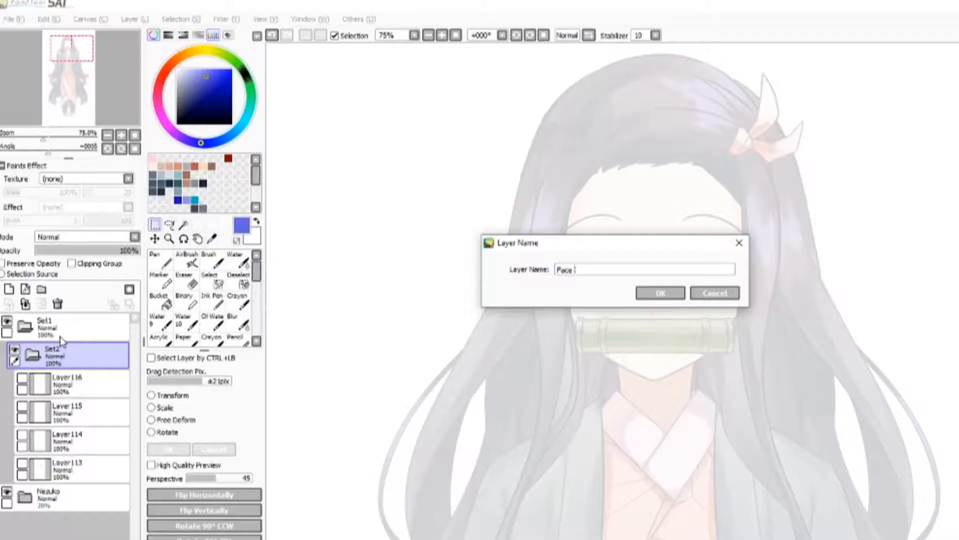
Name the group holding the face angle sketches "Face XY" and the new group "Eye shape".
text(XY)
key(Return)
double_click(51, 350)
text(Eye shape)
key(Return)
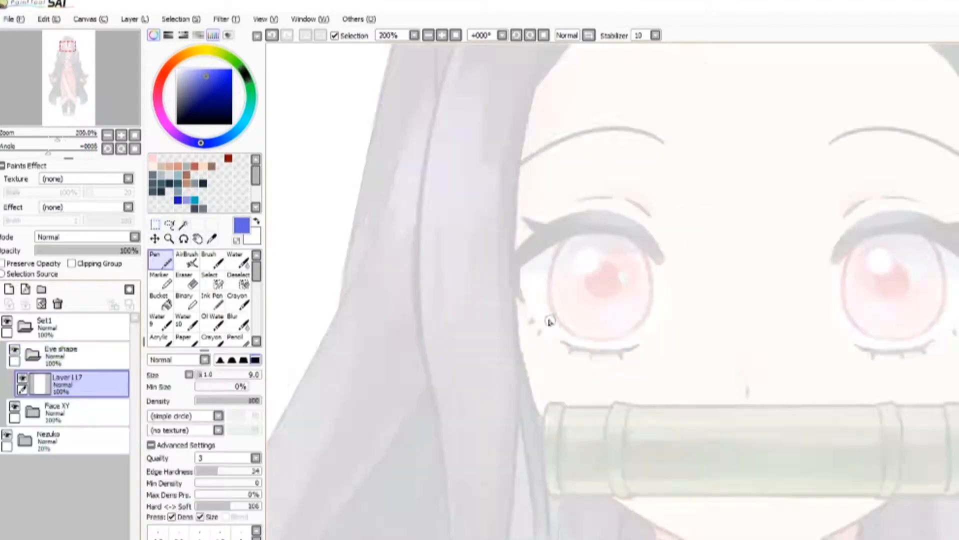
Sketch the closed and smiling eyes on separate layers, and merge a horizontally flipped copy of the smiling eye over the other eye.
drag(684, 331, 504, 326)
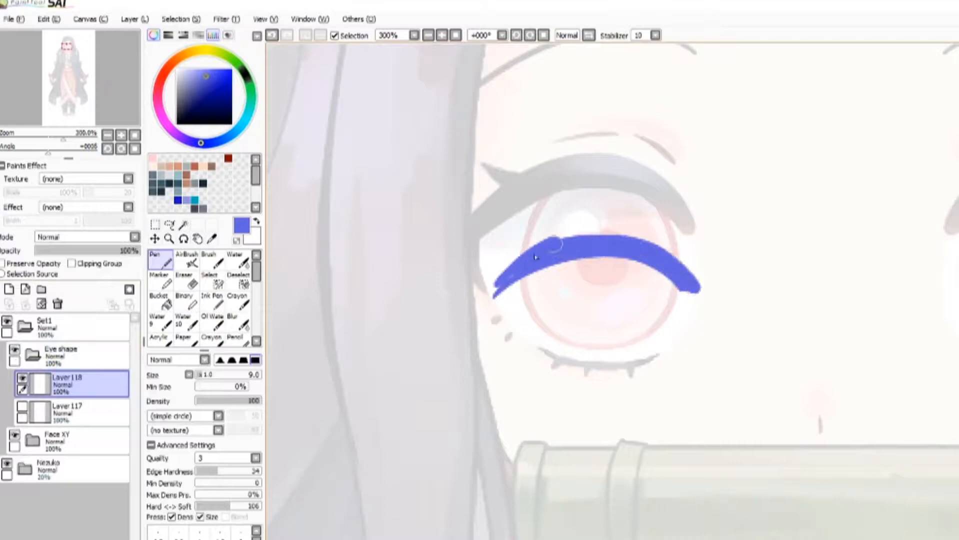
scroll(585, 214, down, 1)
mouse_move(629, 211)
mouse_down()
mouse_move(585, 213)
mouse_move(373, 360)
mouse_up()
click(154, 225)
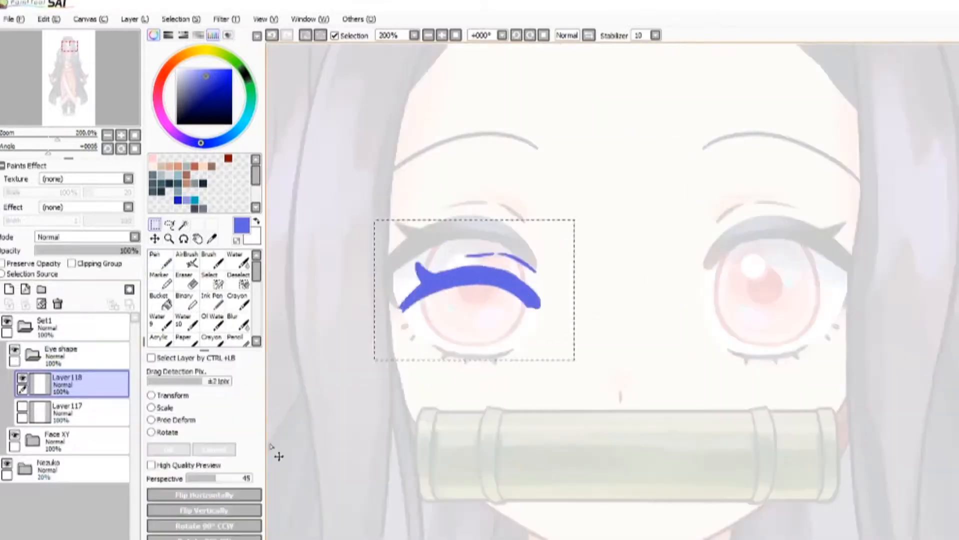
key(ctrl+c)
key(ctrl+v)
drag(485, 274, 785, 274)
click(204, 494)
click(22, 379)
click(22, 378)
key(ctrl+e)
Hide the smiling-eye layer, show the closed-eye layer and select the area around the closed-eye sketch.
click(22, 378)
click(22, 407)
drag(556, 276, 348, 374)
key(ctrl+c)
key(ctrl+v)
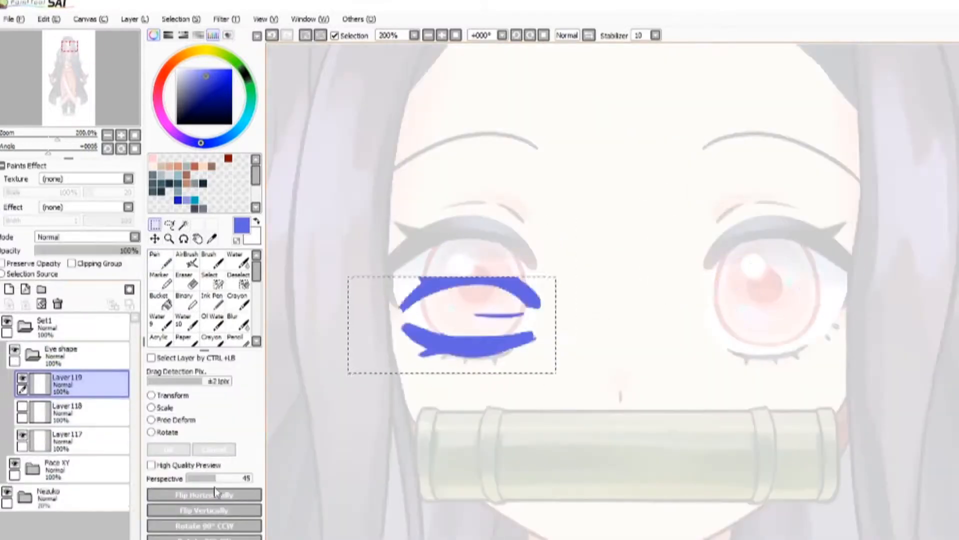
key(ctrl+z)
Copy the closed-eye sketch from its own layer, paste it flipped horizontally over the other eye, and merge both halves.
click(95, 410)
key(ctrl+c)
key(ctrl+v)
click(204, 495)
key(ctrl+d)
scroll(544, 287, down, 2)
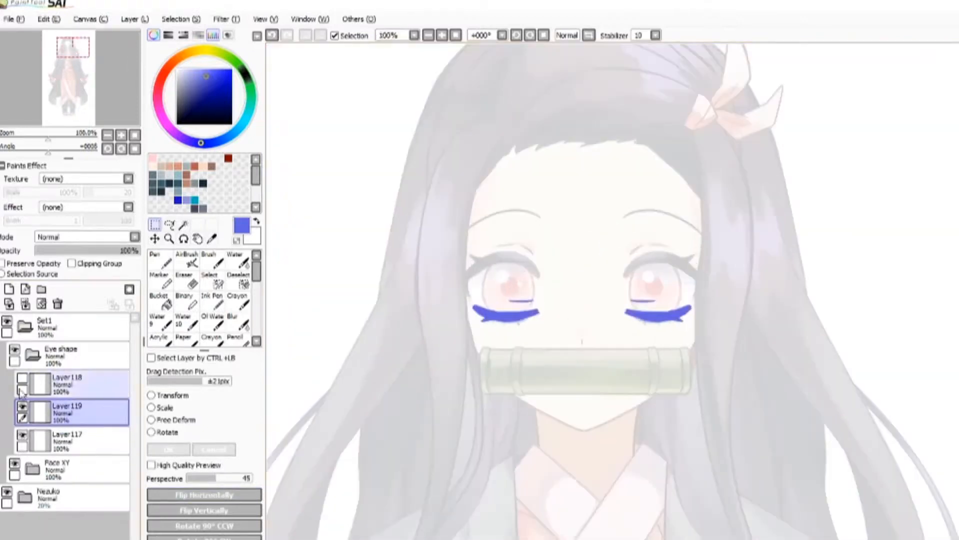
key(ctrl+e)
Rename the two eye sketch layers "Eye closed" and "Eye smile", and collapse their group.
double_click(70, 411)
text(Eye closed)
click(22, 379)
double_click(70, 384)
text(Eye smile)
click(32, 355)
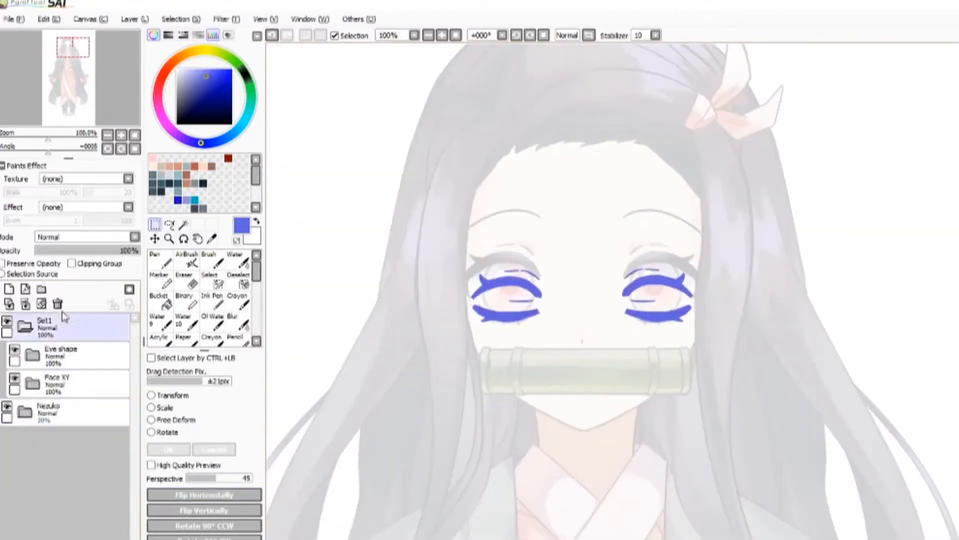
Hide the Eye shape group and create a group named "Mouth shape" containing a new layer.
click(14, 350)
click(41, 288)
double_click(70, 355)
text(Mouth shape)
key(Return)
click(9, 289)
Sketch an open mouth with two fangs and a tongue over the bamboo muzzle, and hide its layer.
click(160, 260)
scroll(569, 354, up, 2)
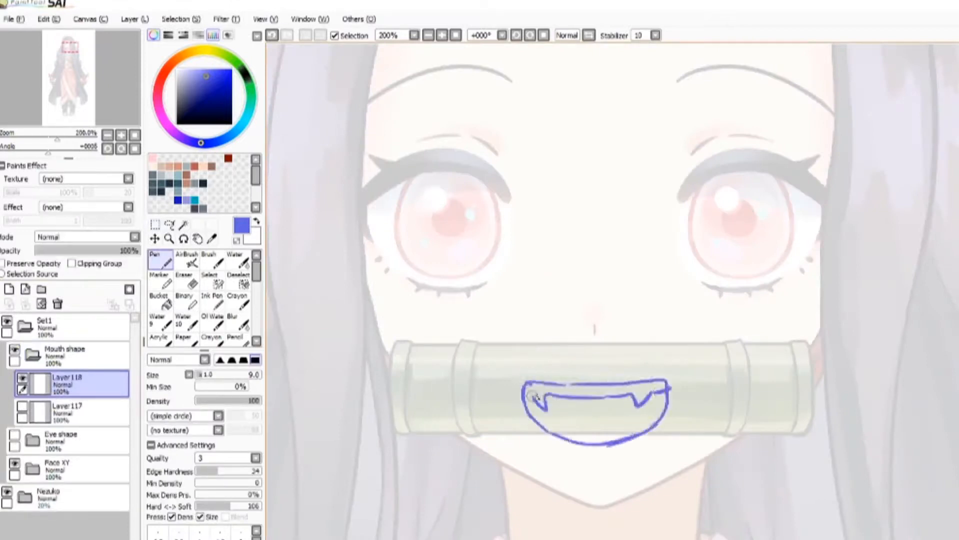
drag(601, 455, 668, 408)
scroll(603, 330, down, 4)
scroll(602, 347, up, 6)
key(minus)
drag(534, 403, 570, 422)
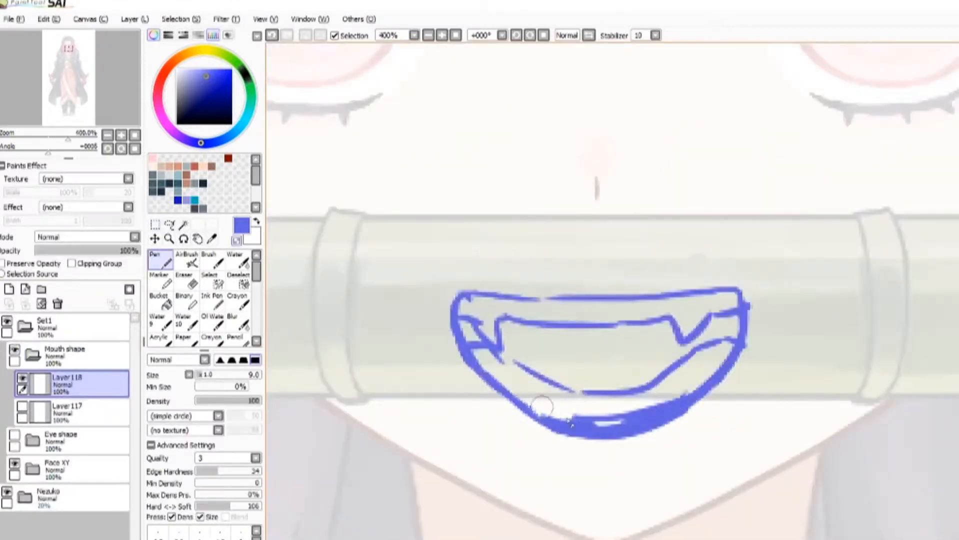
scroll(652, 405, down, 4)
click(22, 378)
Sketch a downturned, frowning mouth on its own layer over the muzzle, and hide the finished mouth layers.
click(22, 406)
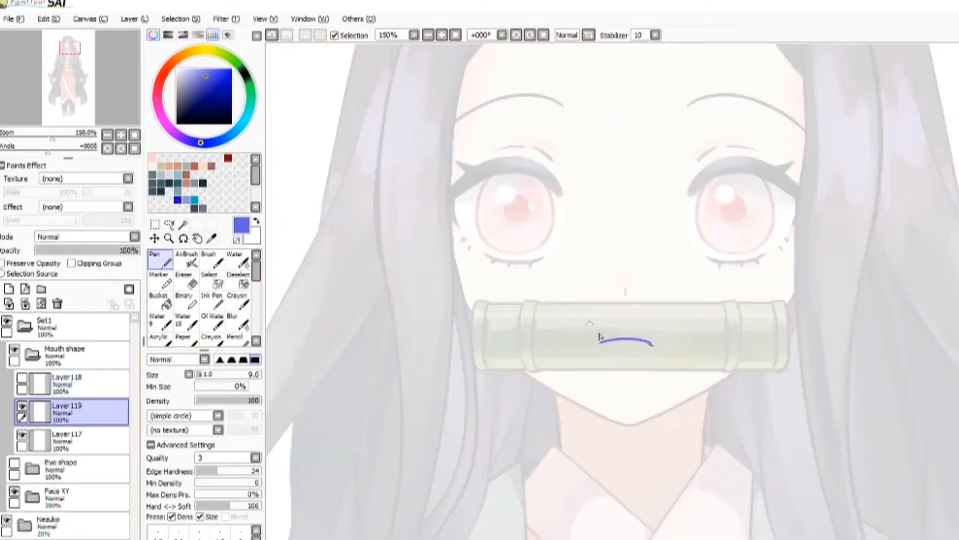
scroll(602, 330, up, 2)
click(22, 435)
drag(592, 324, 689, 312)
scroll(624, 350, down, 1)
click(22, 407)
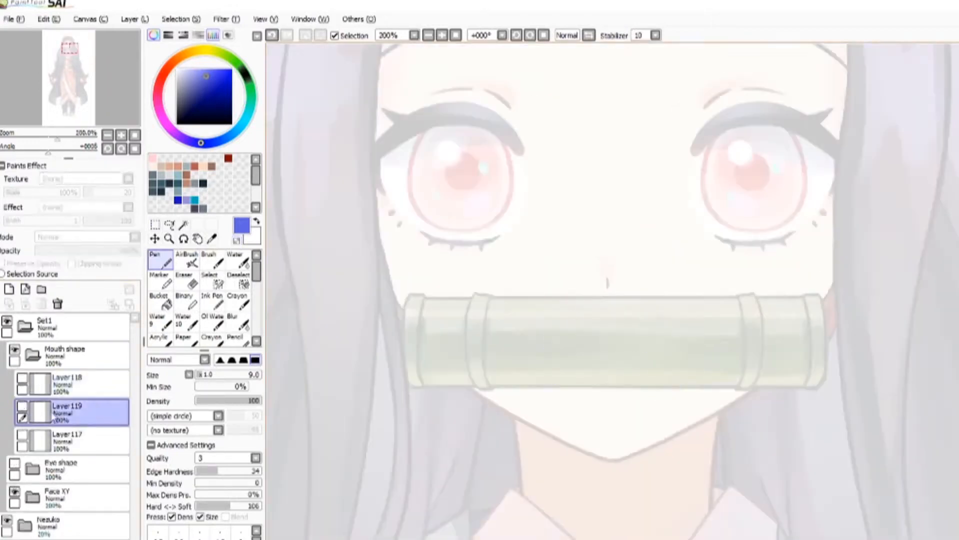
Add another layer to the Mouth shape group and sketch a further mouth variation over the muzzle.
click(9, 289)
scroll(608, 366, up, 1)
drag(603, 353, 606, 352)
scroll(598, 371, down, 2)
scroll(600, 371, up, 2)
scroll(600, 371, down, 1)
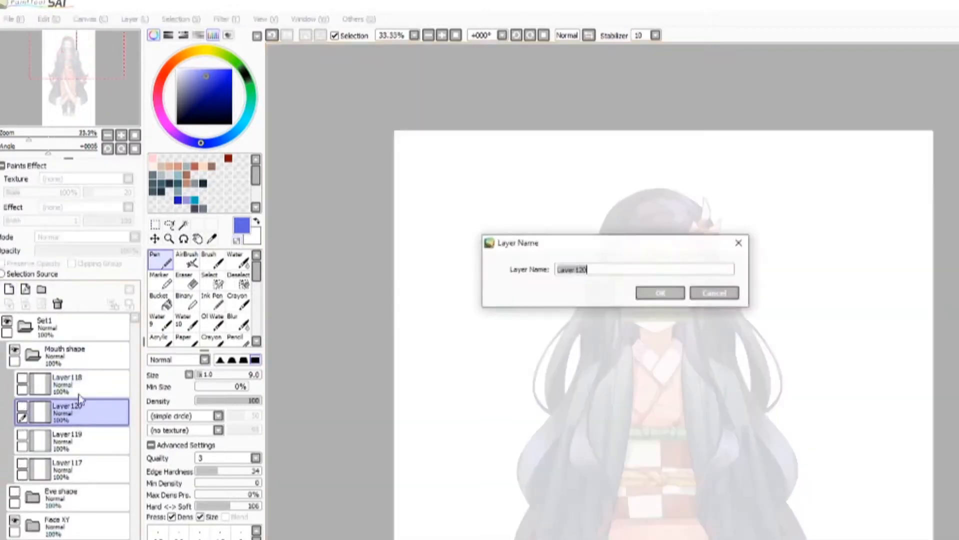